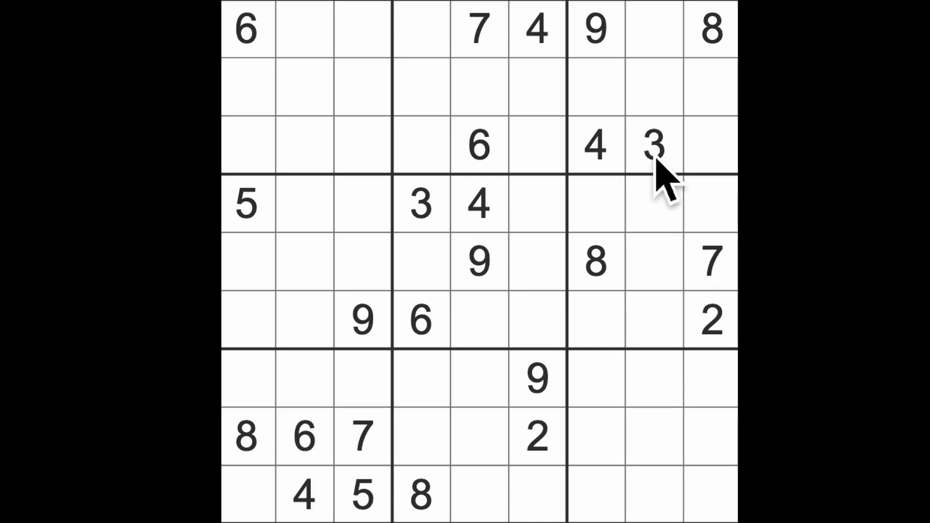
- Place a 3 at row 6, column 7 and a 9 in the bottom-left corner
{"action": "left_click_drag", "start_coordinate": [654, 146], "coordinate": [661, 341]}
{"action": "left_click_drag", "start_coordinate": [421, 204], "coordinate": [633, 218]}
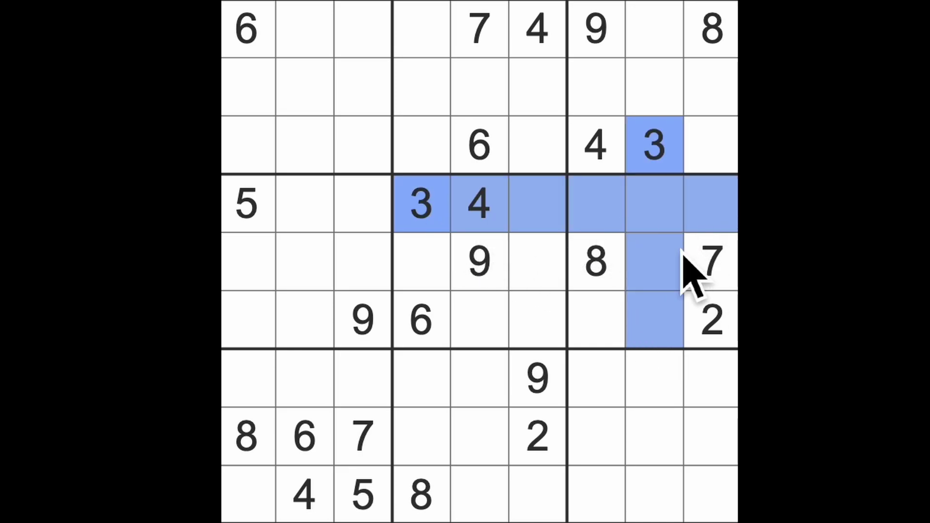
{"action": "left_click", "coordinate": [606, 330]}
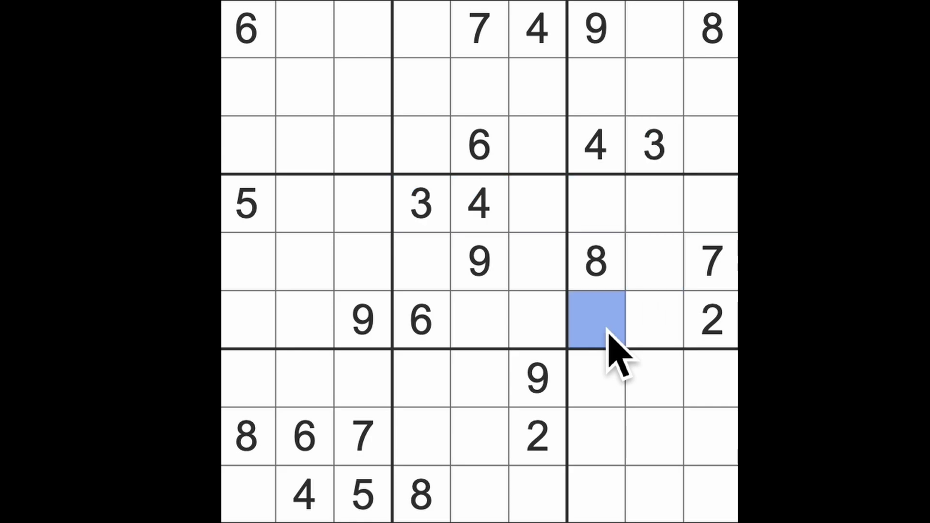
{"action": "type", "text": "3"}
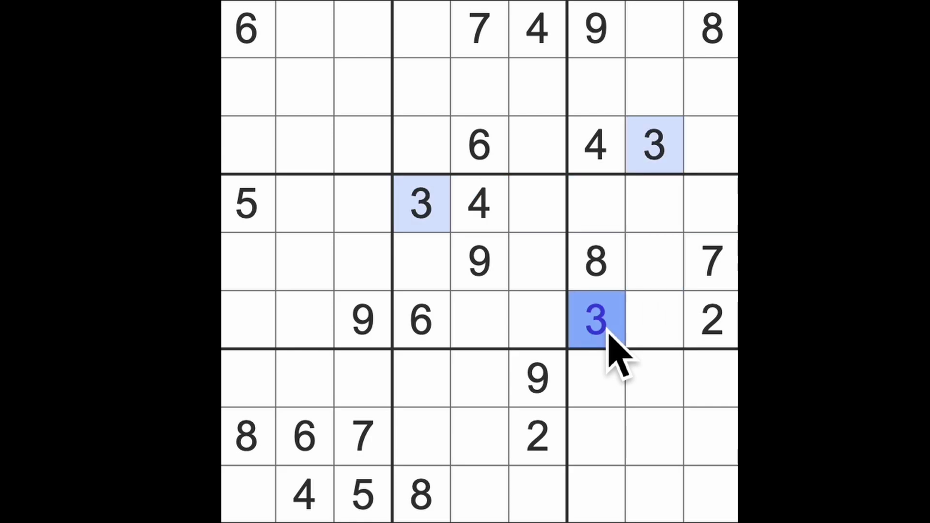
{"action": "left_click_drag", "start_coordinate": [538, 378], "coordinate": [247, 377]}
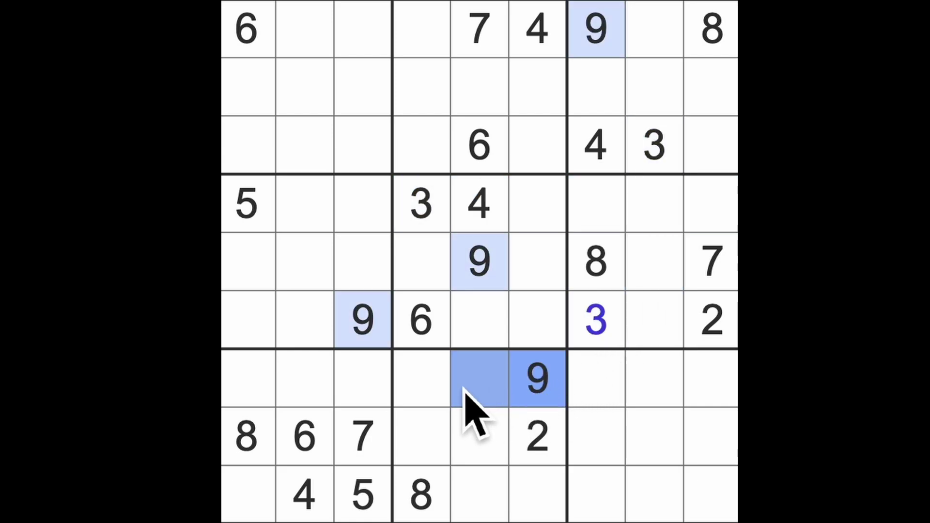
{"action": "left_click", "coordinate": [247, 494]}
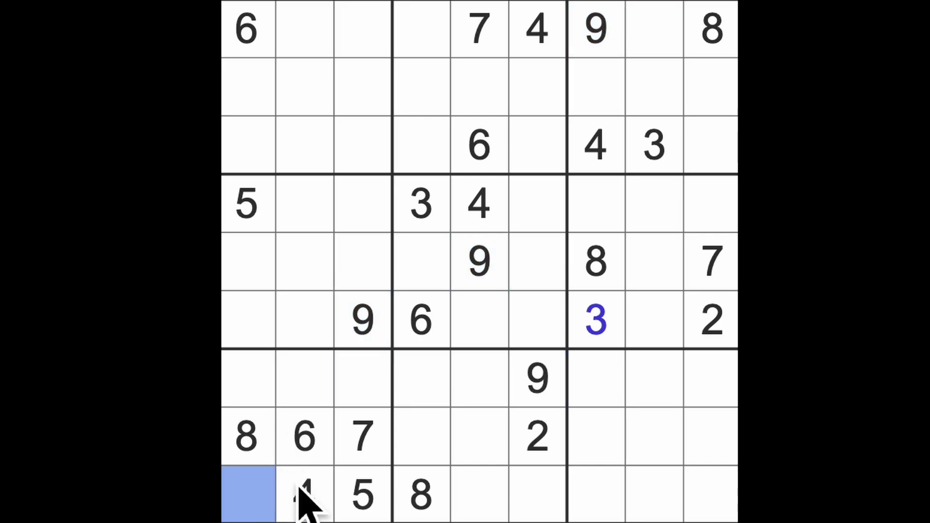
{"action": "type", "text": "9"}
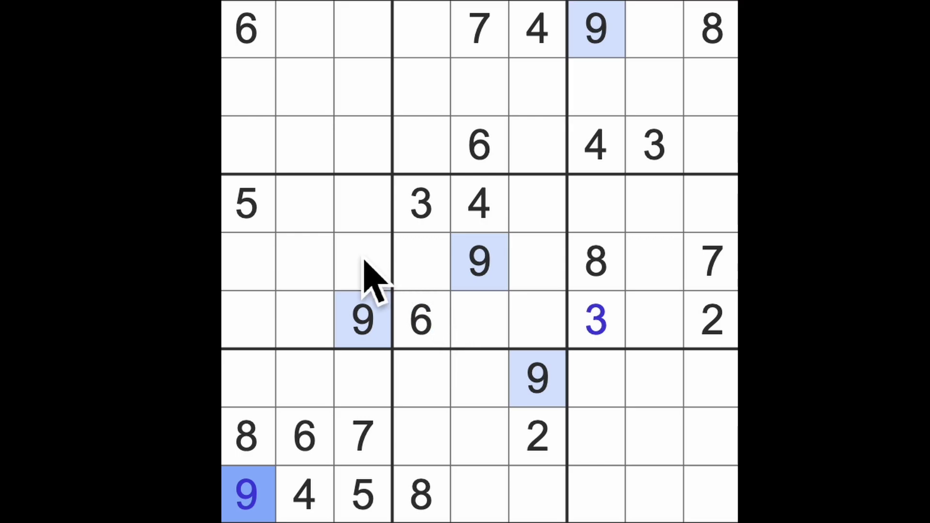
- Trace where 6 fits in the bottom-middle box and place it at row 9, column 6
{"action": "left_click", "coordinate": [269, 214]}
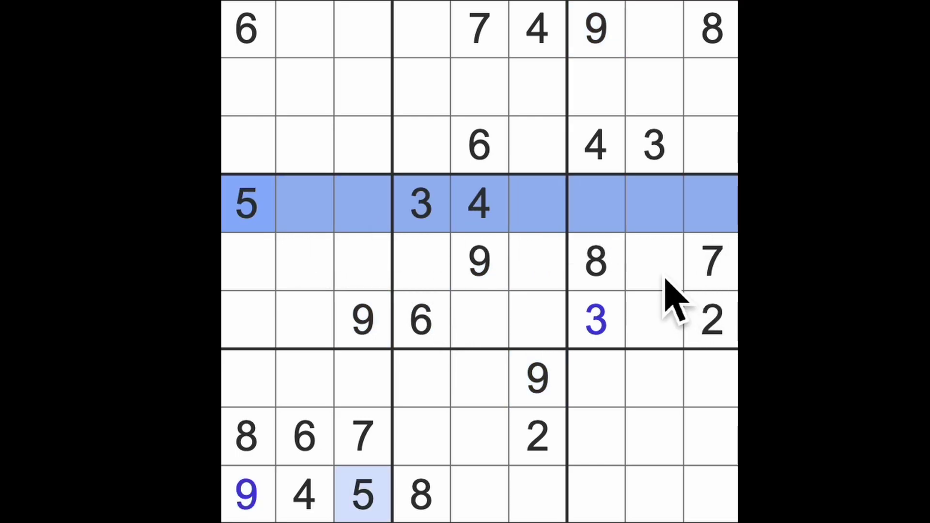
{"action": "left_click_drag", "start_coordinate": [654, 262], "coordinate": [668, 327]}
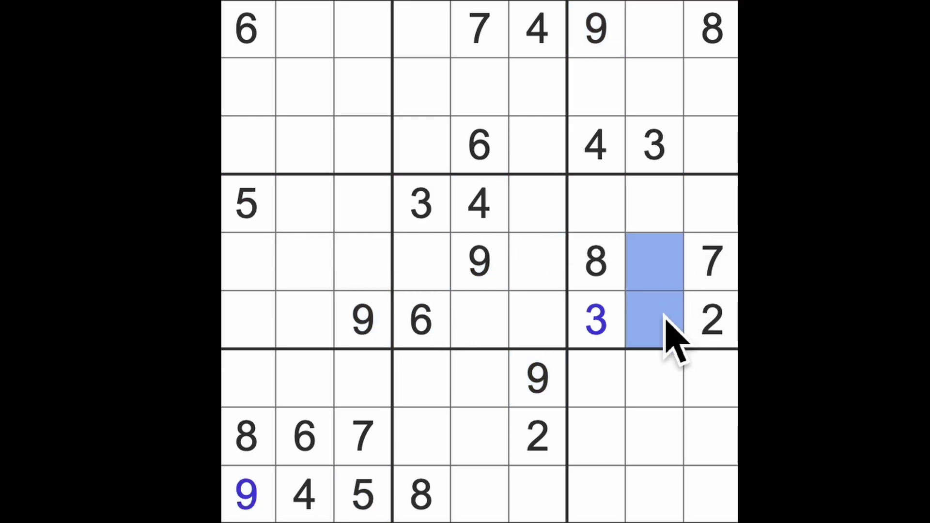
{"action": "left_click", "coordinate": [425, 320]}
{"action": "left_click_drag", "start_coordinate": [480, 270], "coordinate": [480, 167]}
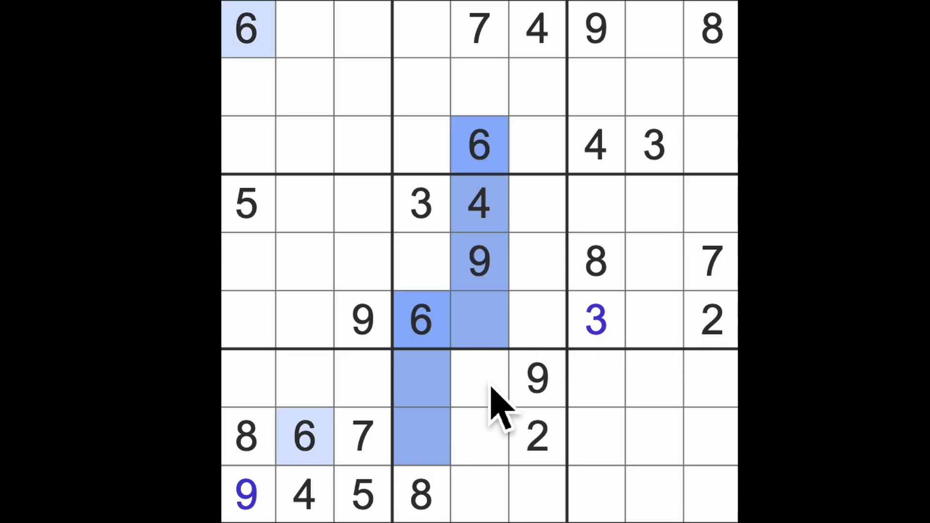
{"action": "left_click", "coordinate": [538, 495]}
{"action": "type", "text": "6"}
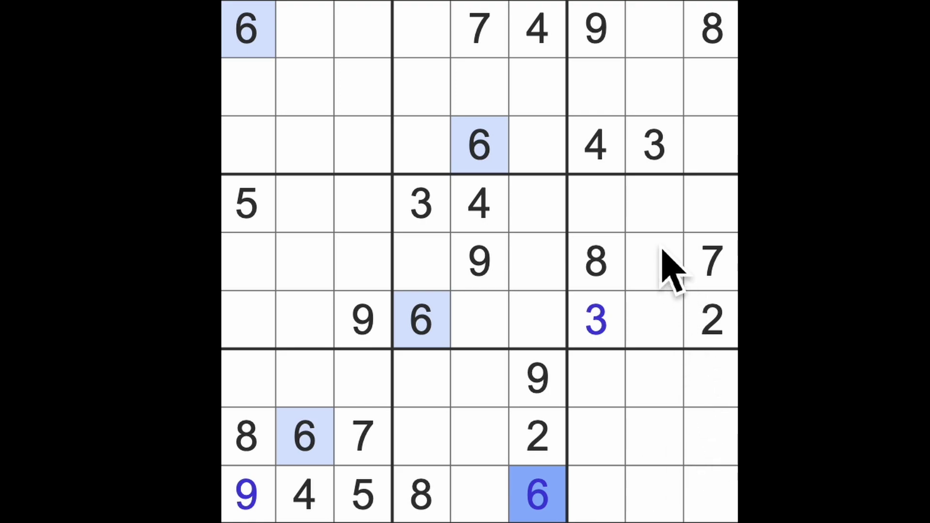
- Trace 6s through row 4 and columns 1–2, pinning the 6 at row 5, column 3
{"action": "left_click_drag", "start_coordinate": [663, 265], "coordinate": [667, 316]}
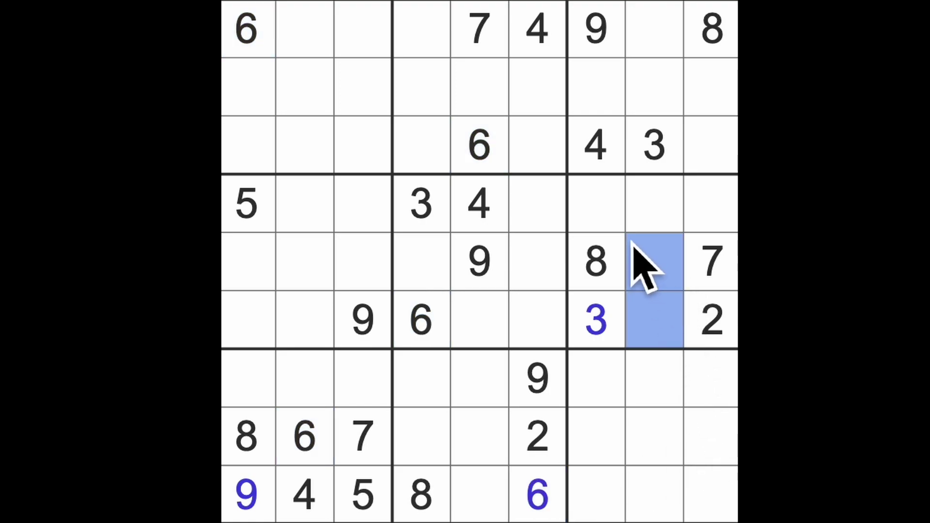
{"action": "left_click_drag", "start_coordinate": [596, 207], "coordinate": [716, 218]}
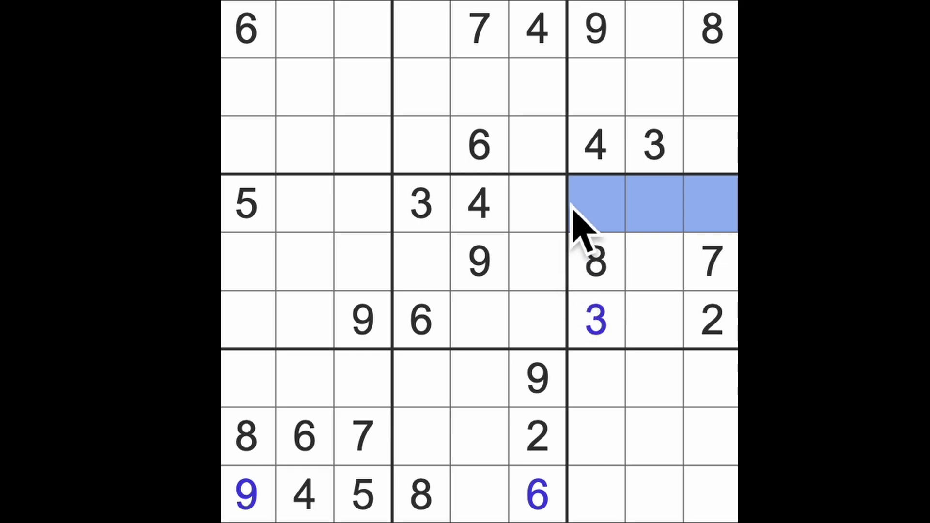
{"action": "left_click_drag", "start_coordinate": [596, 204], "coordinate": [306, 204]}
{"action": "left_click_drag", "start_coordinate": [247, 29], "coordinate": [247, 88]}
{"action": "left_click_drag", "start_coordinate": [247, 146], "coordinate": [248, 320]}
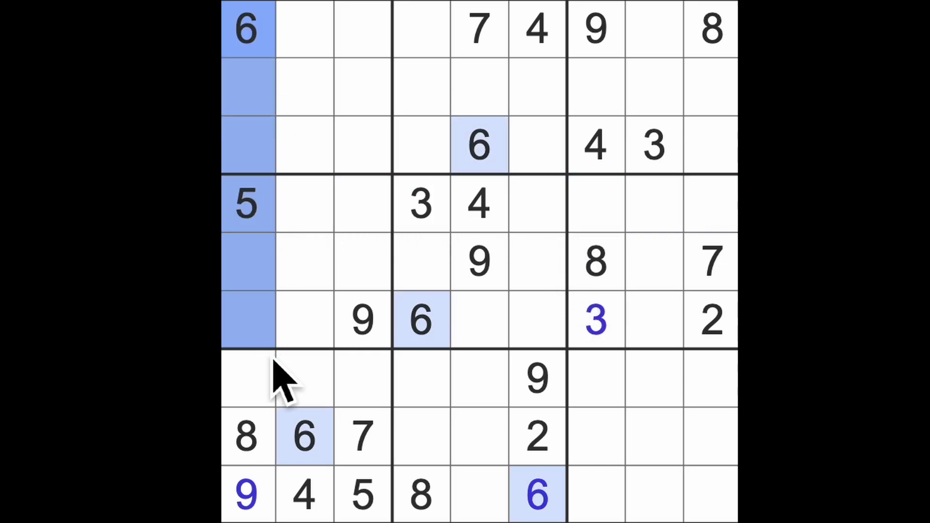
{"action": "left_click_drag", "start_coordinate": [712, 203], "coordinate": [364, 204]}
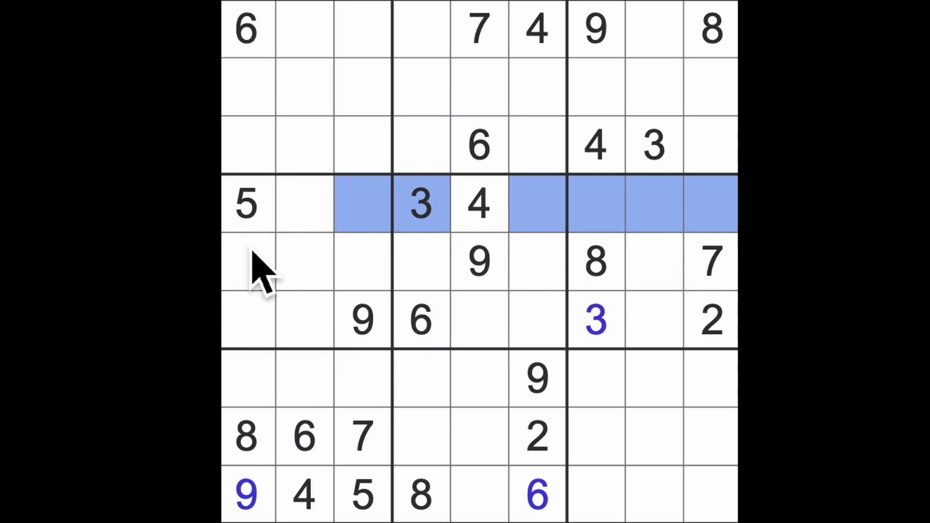
{"action": "left_click", "coordinate": [305, 207]}
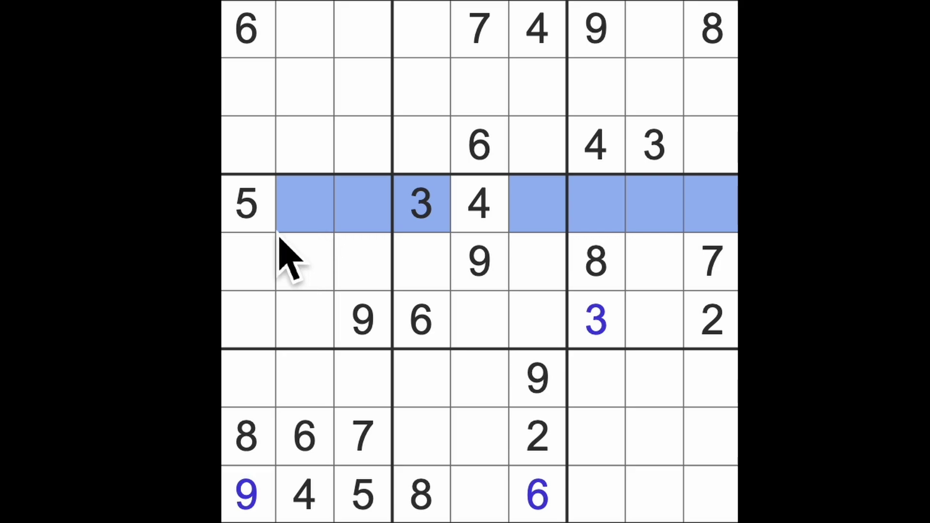
{"action": "left_click_drag", "start_coordinate": [258, 44], "coordinate": [261, 218]}
{"action": "left_click_drag", "start_coordinate": [252, 298], "coordinate": [253, 408]}
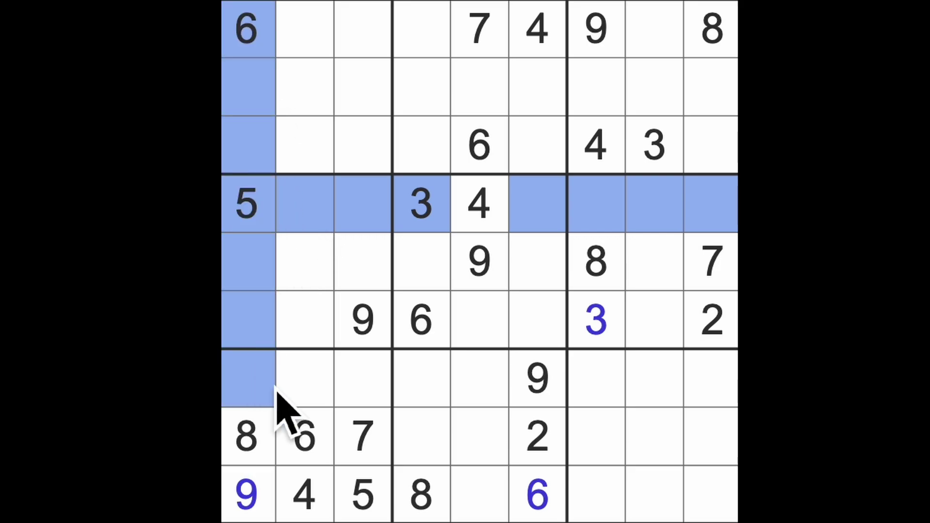
{"action": "left_click_drag", "start_coordinate": [304, 436], "coordinate": [314, 261]}
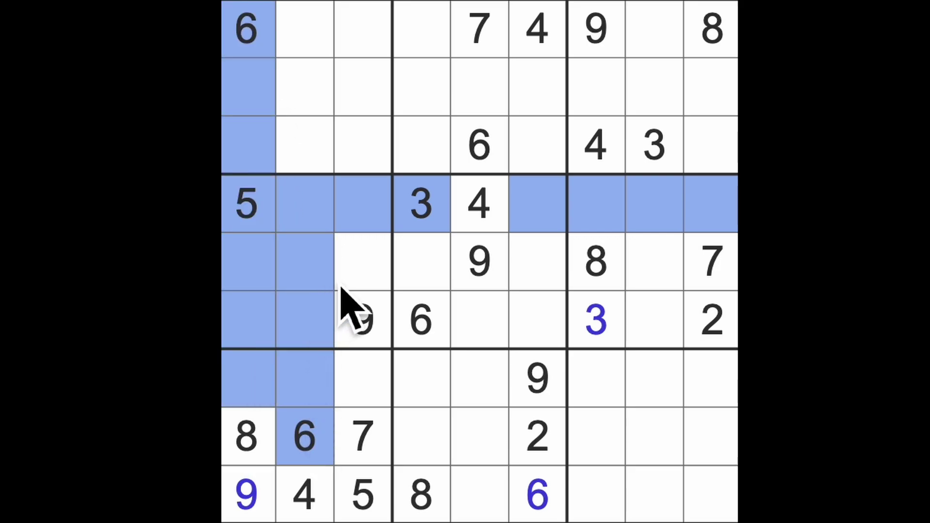
{"action": "left_click", "coordinate": [362, 287]}
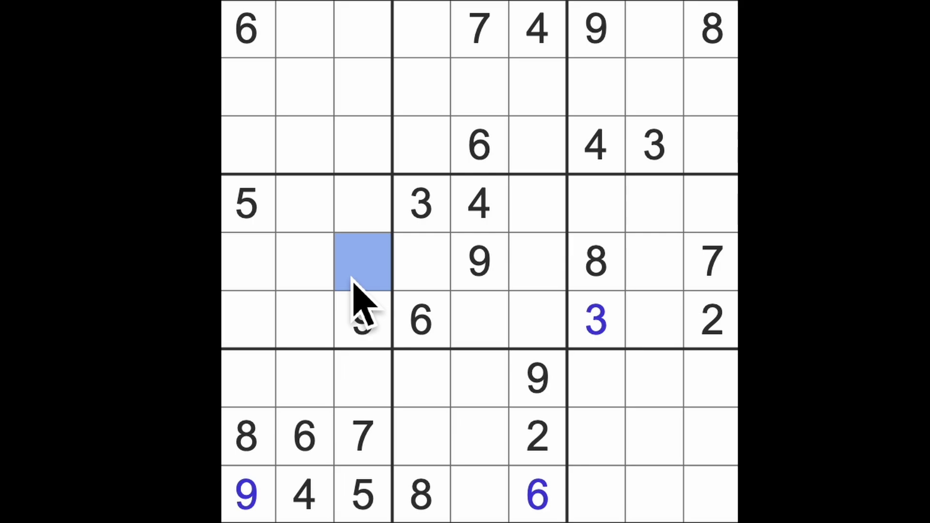
{"action": "type", "text": "6"}
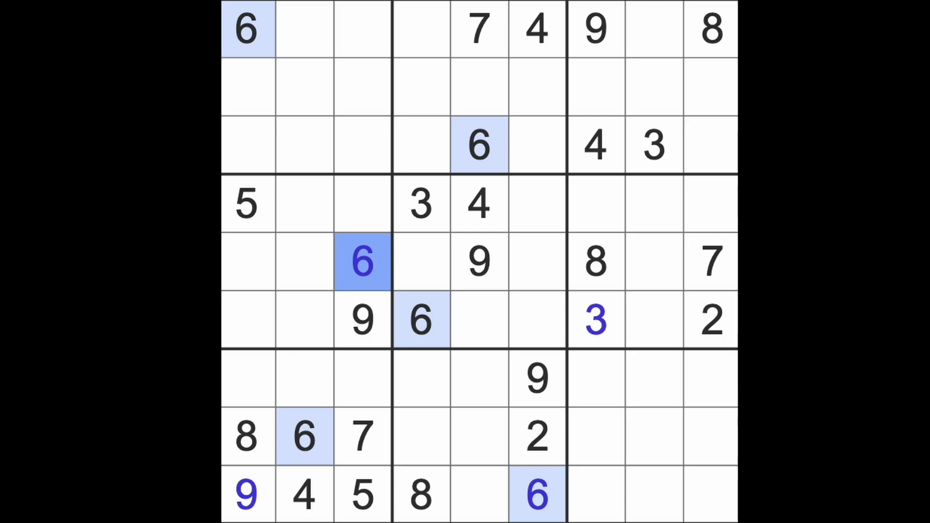
- Place a 7 at row 7, column 4 and a 4 at row 8, column 4
{"action": "left_click_drag", "start_coordinate": [480, 33], "coordinate": [497, 489]}
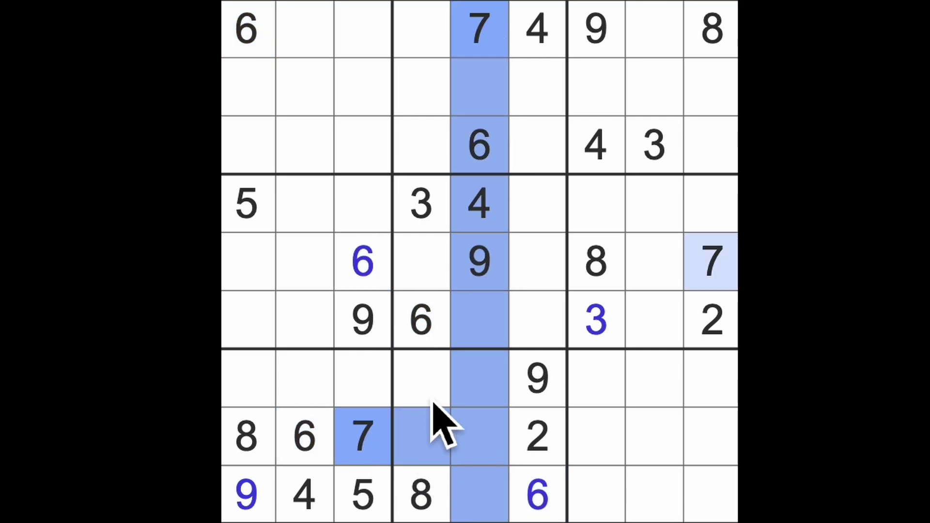
{"action": "left_click", "coordinate": [426, 381]}
{"action": "type", "text": "7"}
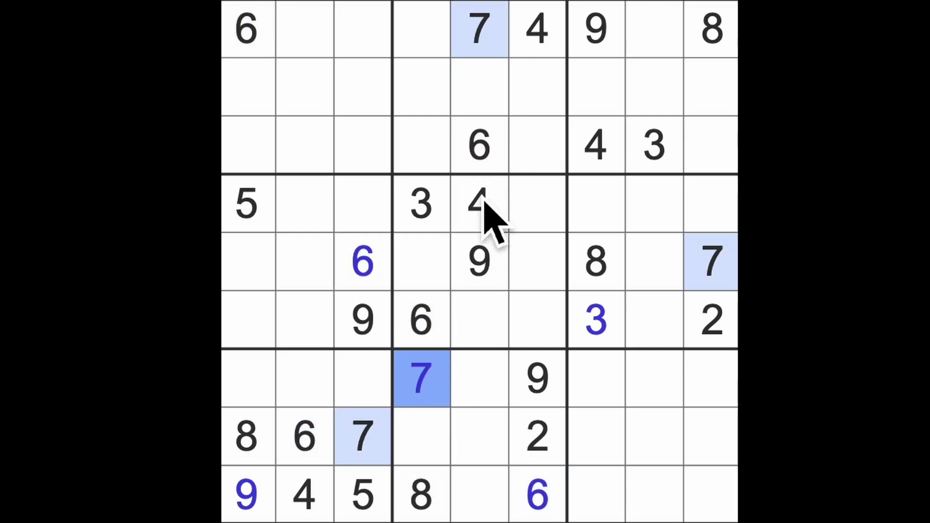
{"action": "left_click_drag", "start_coordinate": [479, 210], "coordinate": [480, 480]}
{"action": "left_click", "coordinate": [425, 436]}
{"action": "type", "text": "4"}
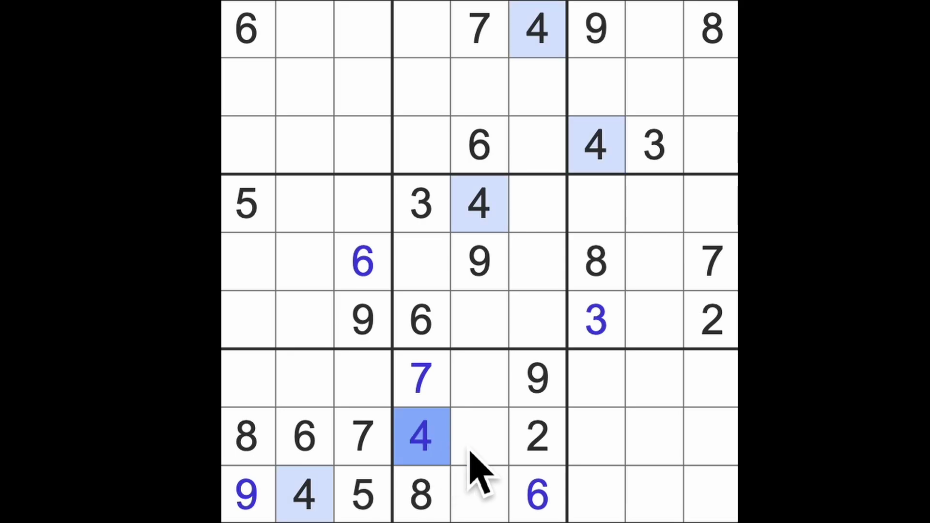
- Place a 2 at row 2, column 5 and an 8 at row 6, column 5
{"action": "left_click_drag", "start_coordinate": [480, 378], "coordinate": [480, 494]}
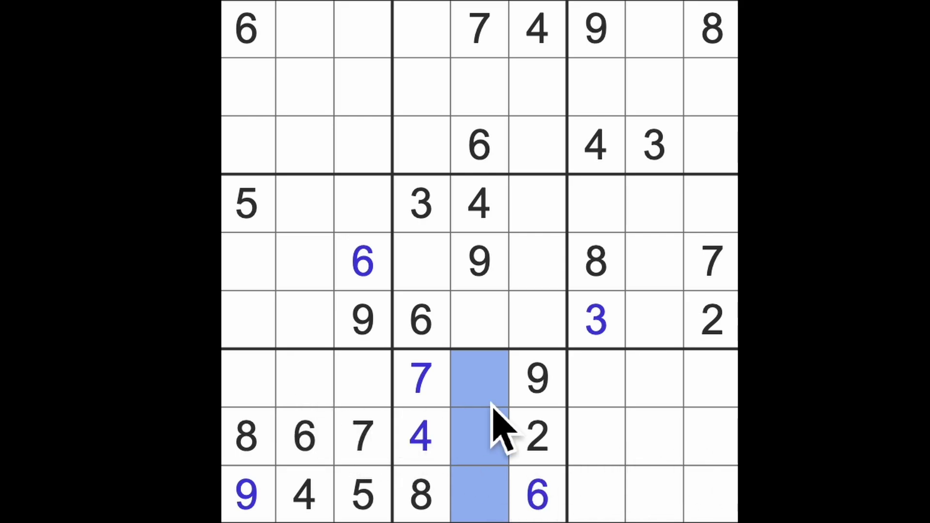
{"action": "left_click", "coordinate": [480, 320]}
{"action": "left_click", "coordinate": [480, 88], "text": "ctrl"}
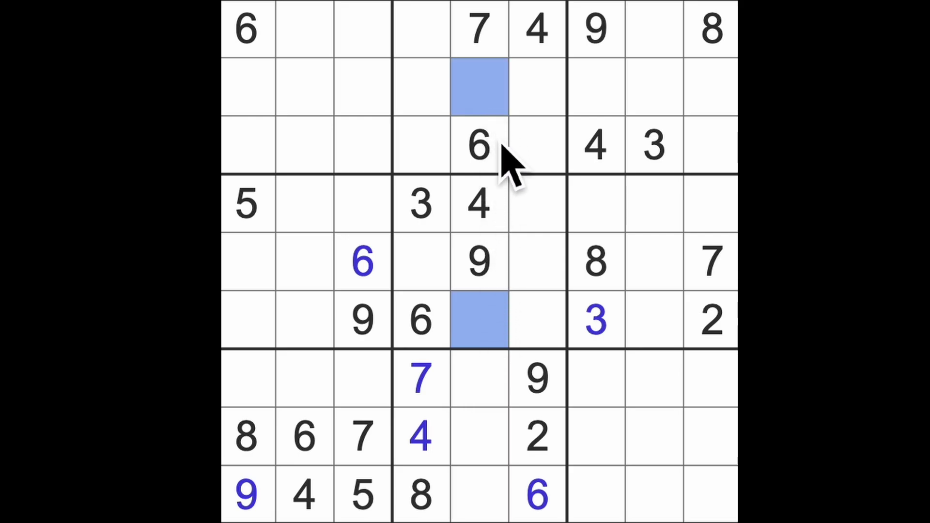
{"action": "left_click_drag", "start_coordinate": [712, 320], "coordinate": [479, 319]}
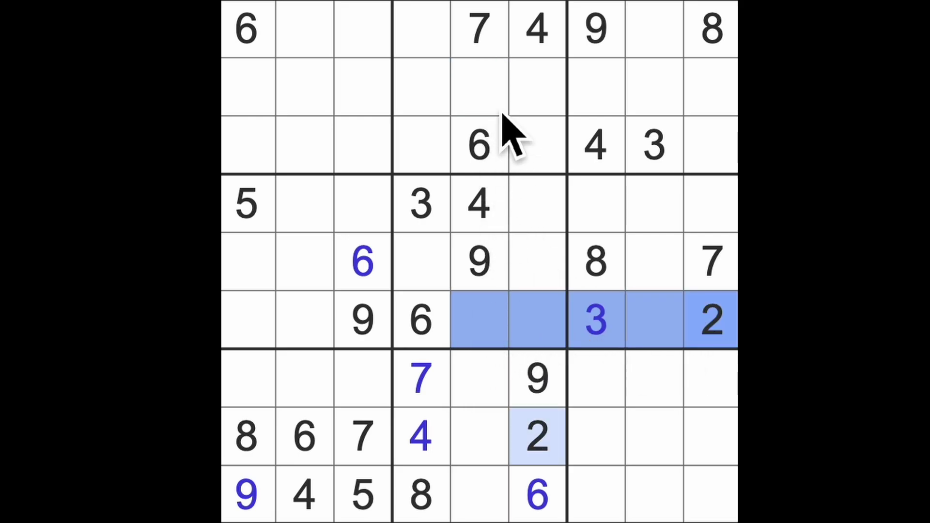
{"action": "left_click", "coordinate": [480, 88]}
{"action": "type", "text": "2"}
{"action": "left_click", "coordinate": [480, 320]}
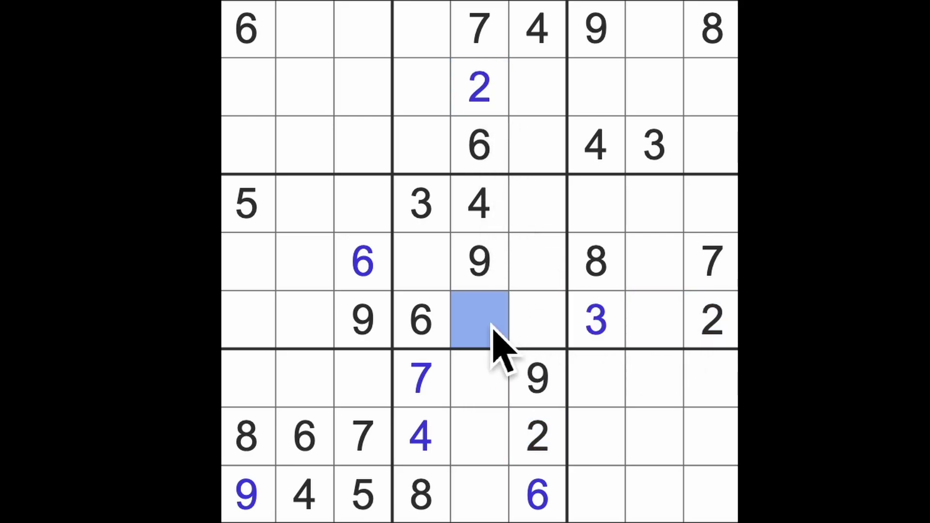
{"action": "type", "text": "8"}
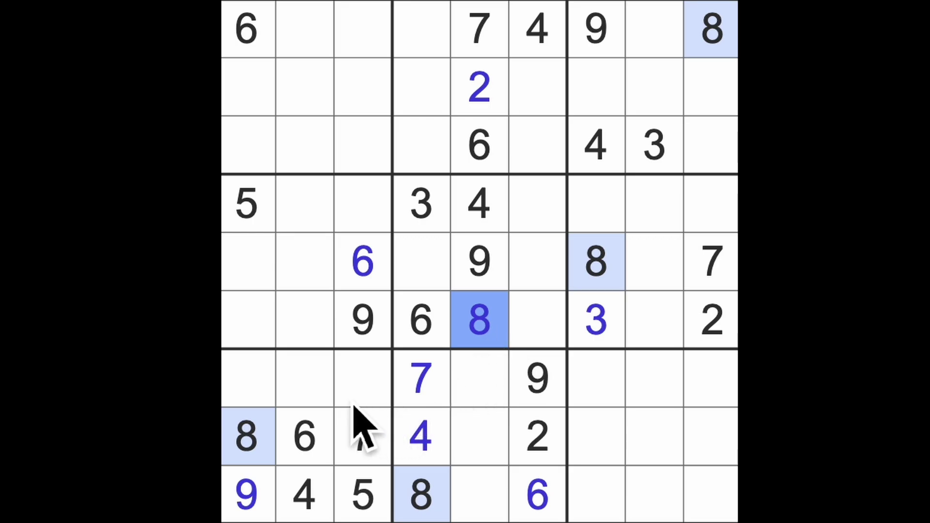
{"action": "left_click", "coordinate": [265, 404]}
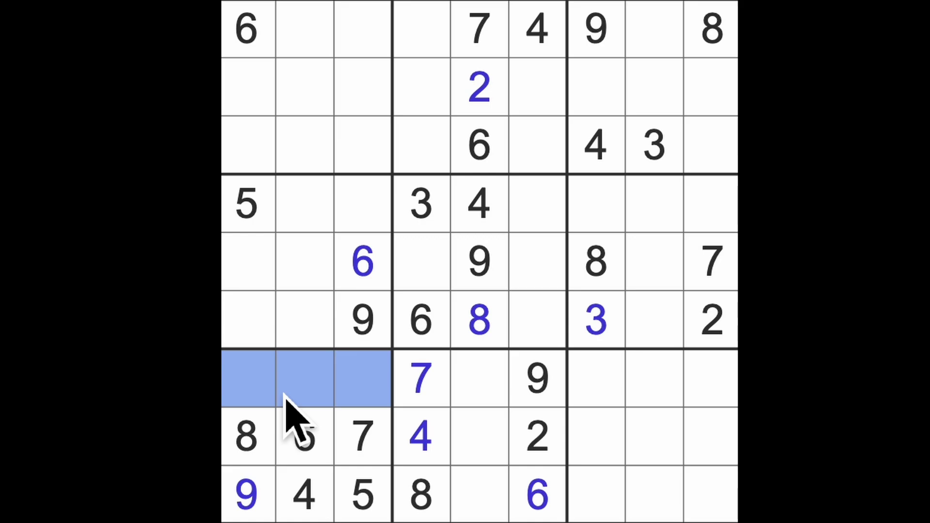
- Place a 5 at row 7, column 5
{"action": "left_click", "coordinate": [480, 404], "text": "ctrl"}
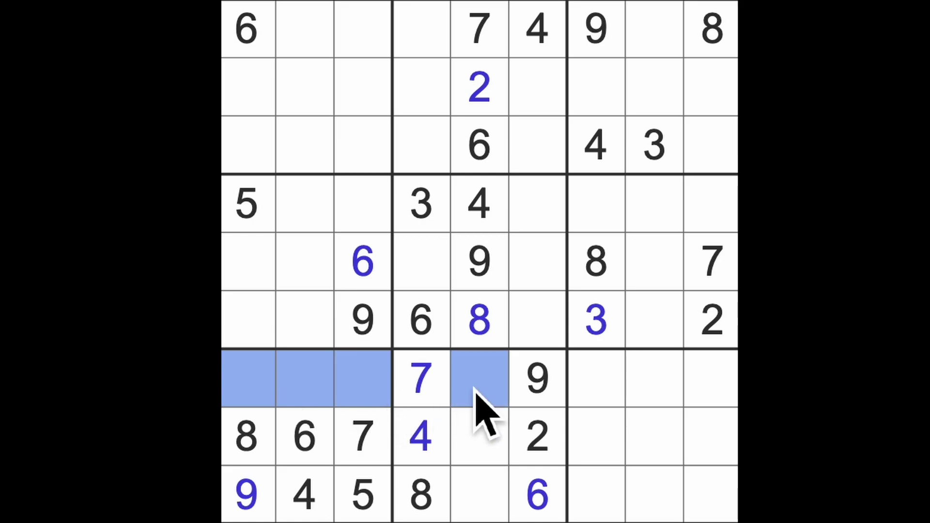
{"action": "left_click_drag", "start_coordinate": [480, 436], "coordinate": [480, 494]}
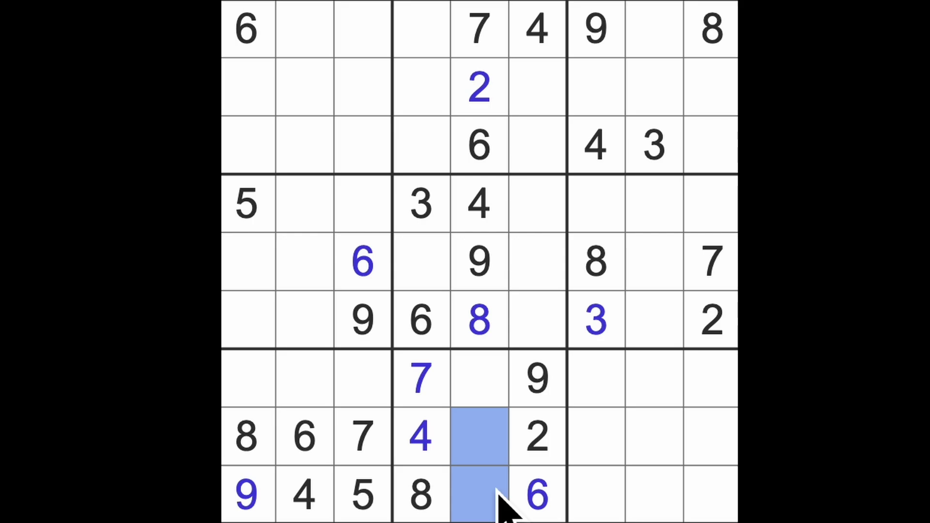
{"action": "left_click", "coordinate": [483, 382]}
{"action": "type", "text": "5"}
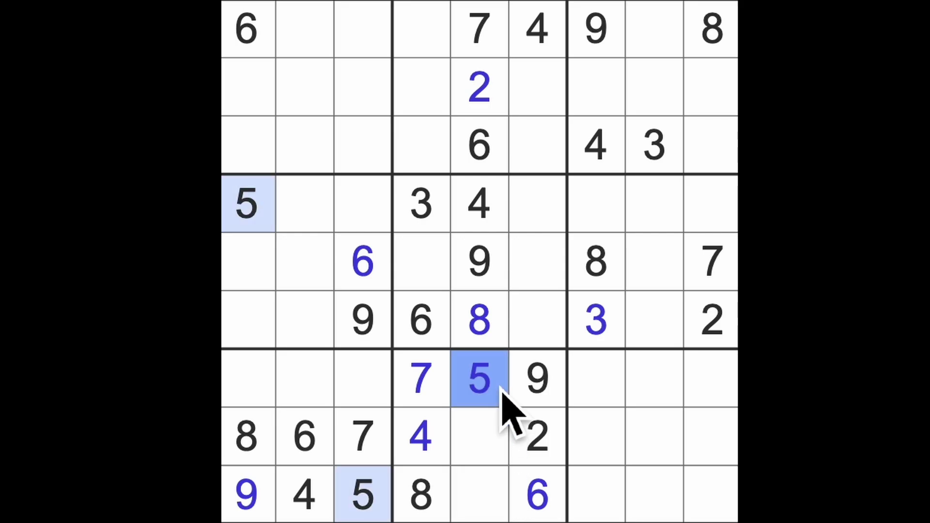
- Fill row 7's right block with 8, 4 and 6
{"action": "left_click", "coordinate": [597, 378]}
{"action": "left_click_drag", "start_coordinate": [596, 377], "coordinate": [713, 378]}
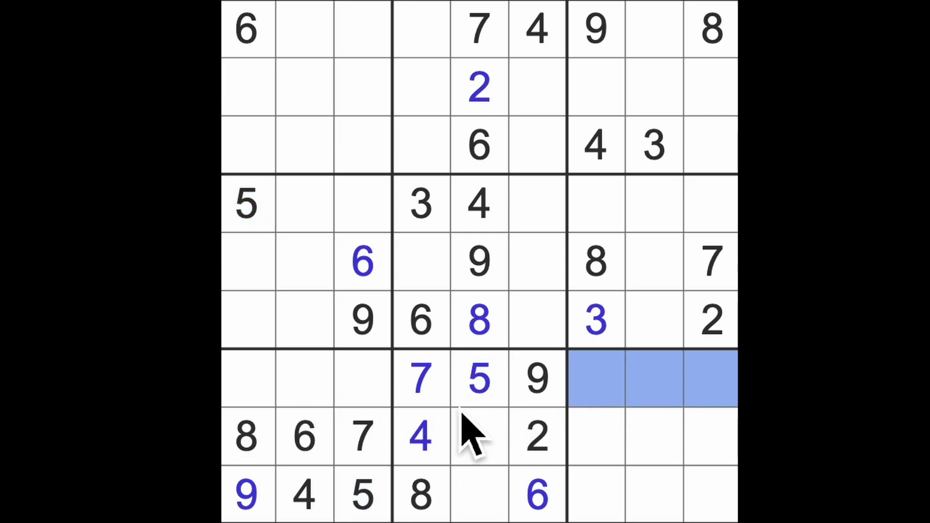
{"action": "left_click_drag", "start_coordinate": [596, 262], "coordinate": [595, 377]}
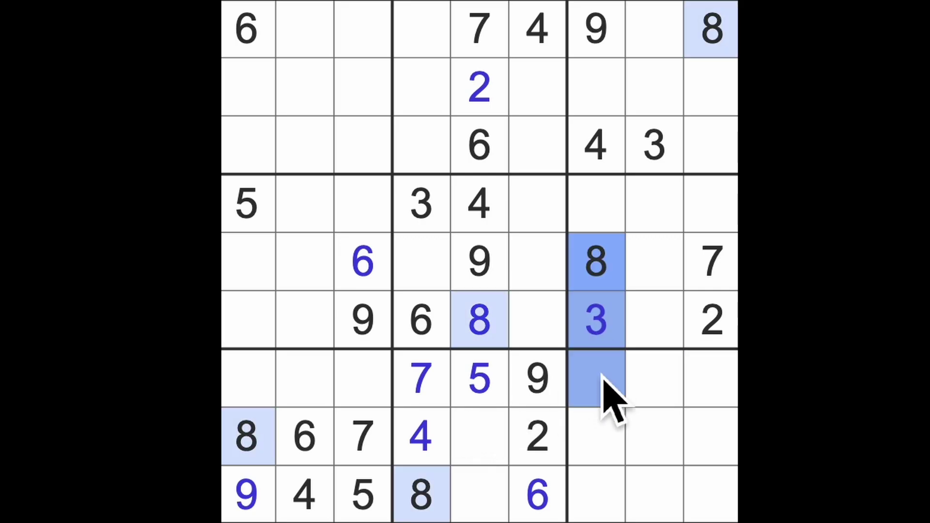
{"action": "left_click_drag", "start_coordinate": [712, 29], "coordinate": [712, 320]}
{"action": "left_click", "coordinate": [658, 378]}
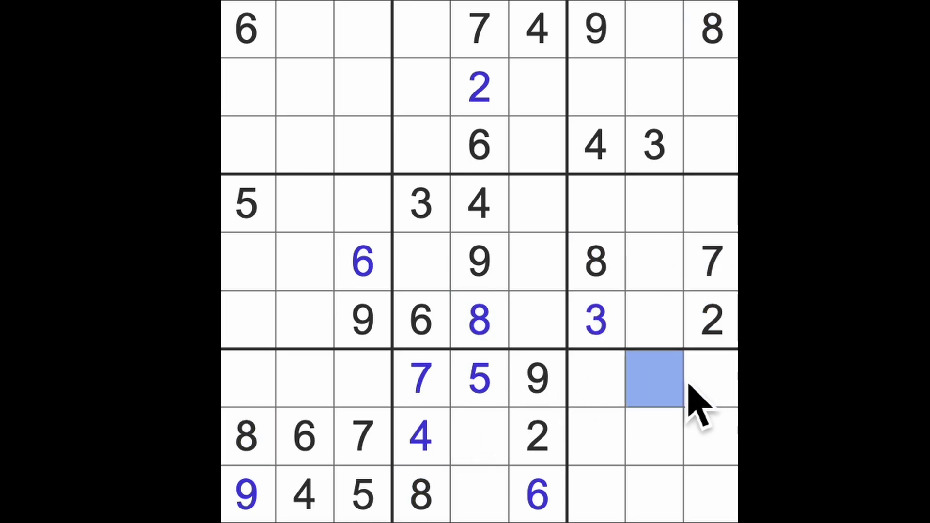
{"action": "type", "text": "8"}
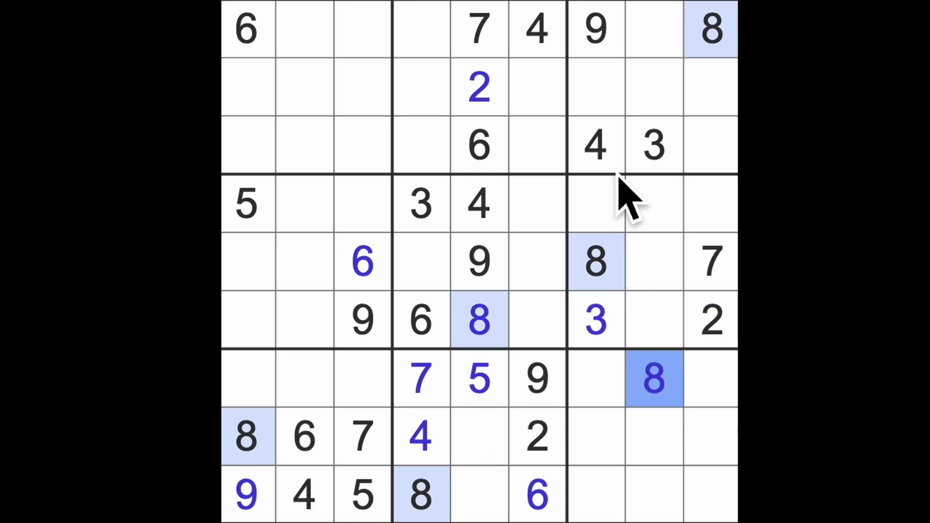
{"action": "left_click_drag", "start_coordinate": [625, 197], "coordinate": [614, 385]}
{"action": "left_click", "coordinate": [712, 381]}
{"action": "type", "text": "4"}
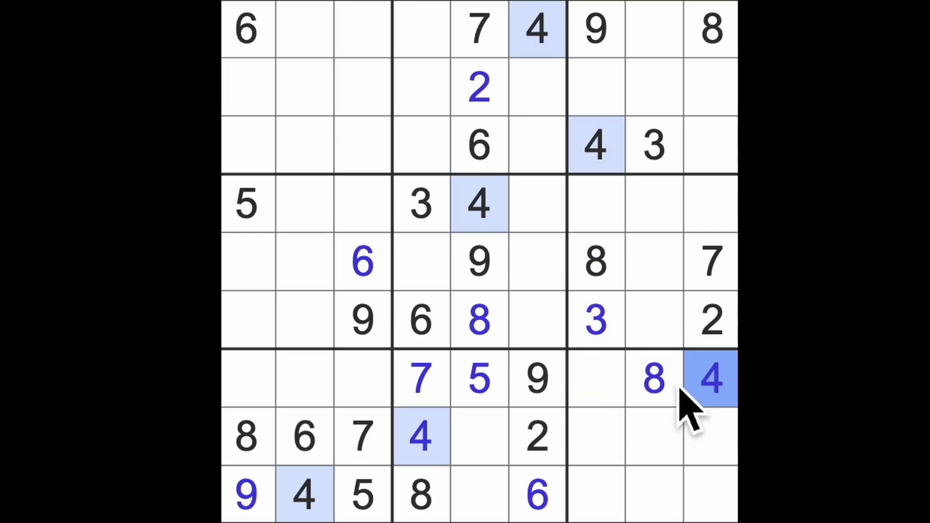
{"action": "left_click", "coordinate": [602, 389]}
{"action": "type", "text": "6"}
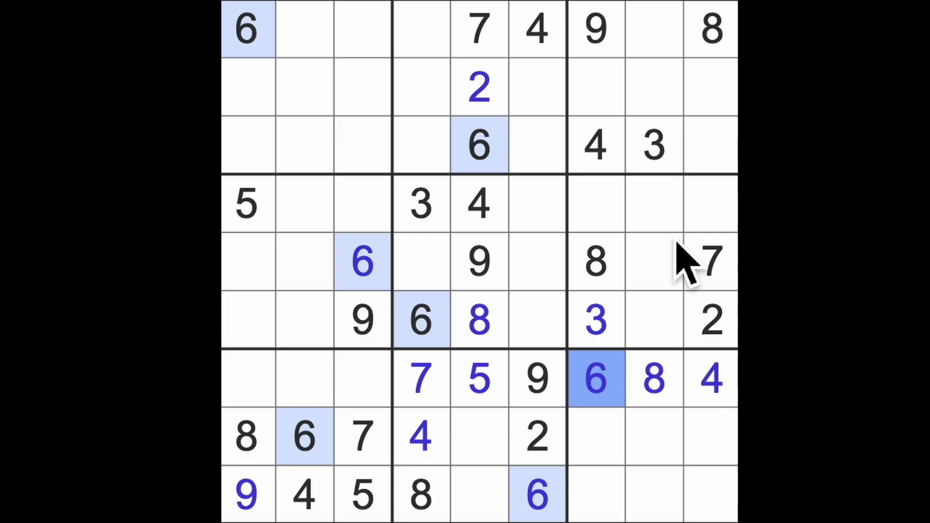
- Fill column 7's open cells at rows 4, 9, 2 and 8, starting with 1 at row 4
{"action": "left_click_drag", "start_coordinate": [595, 203], "coordinate": [716, 219]}
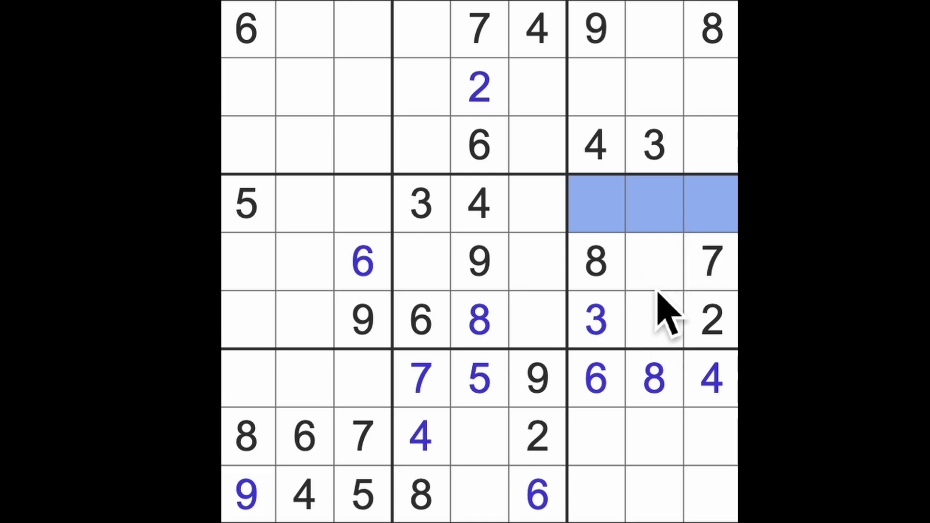
{"action": "left_click", "coordinate": [596, 379]}
{"action": "left_click", "coordinate": [596, 30]}
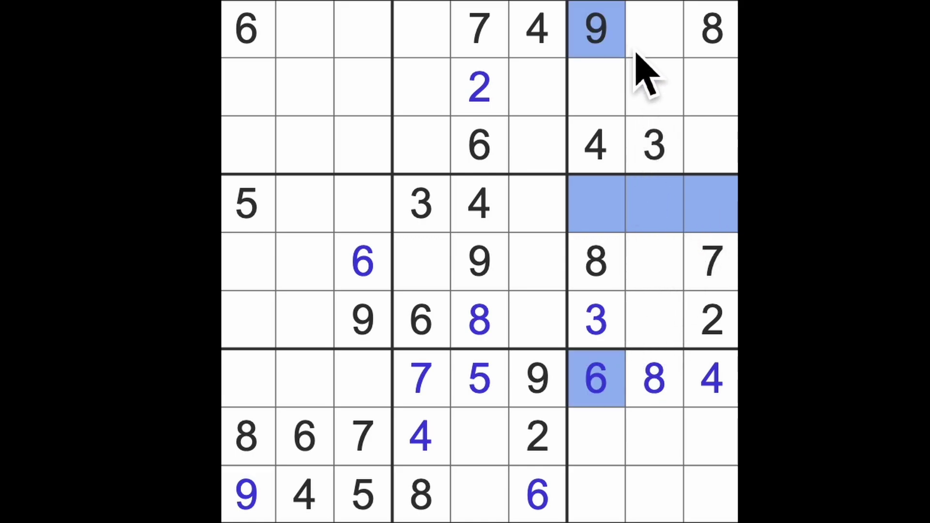
{"action": "left_click", "coordinate": [596, 207]}
{"action": "type", "text": "1"}
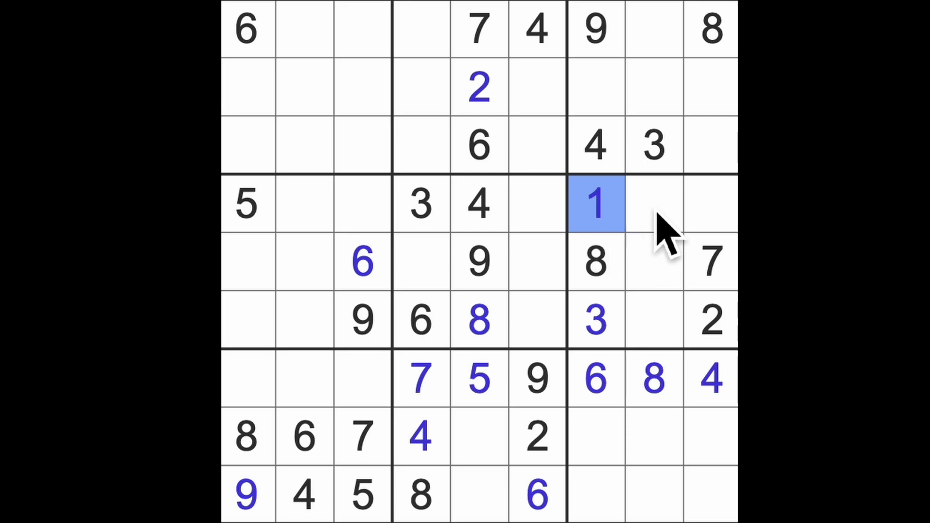
{"action": "left_click_drag", "start_coordinate": [480, 87], "coordinate": [595, 88]}
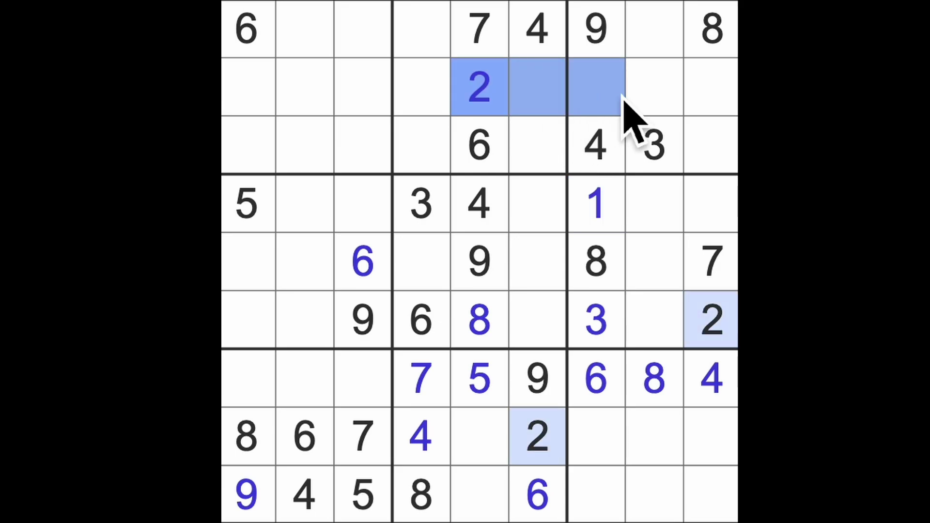
{"action": "left_click", "coordinate": [595, 494]}
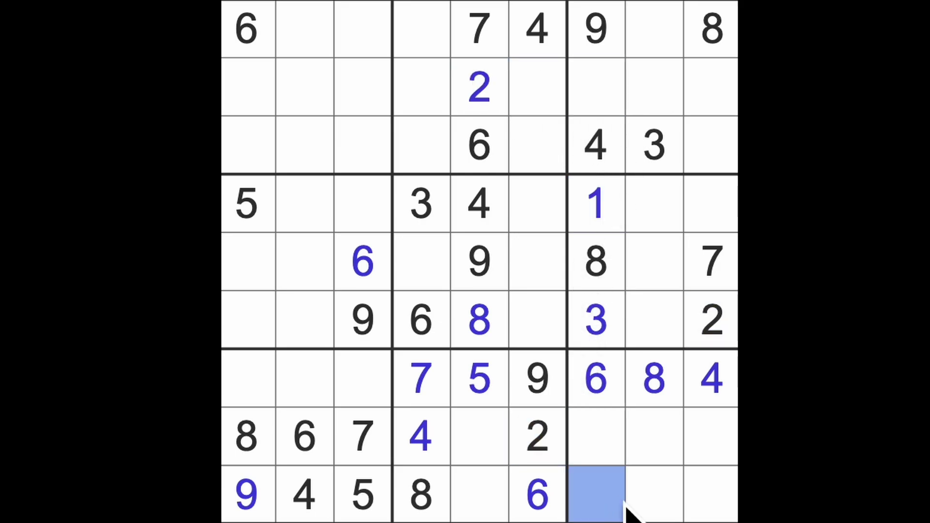
{"action": "type", "text": "2"}
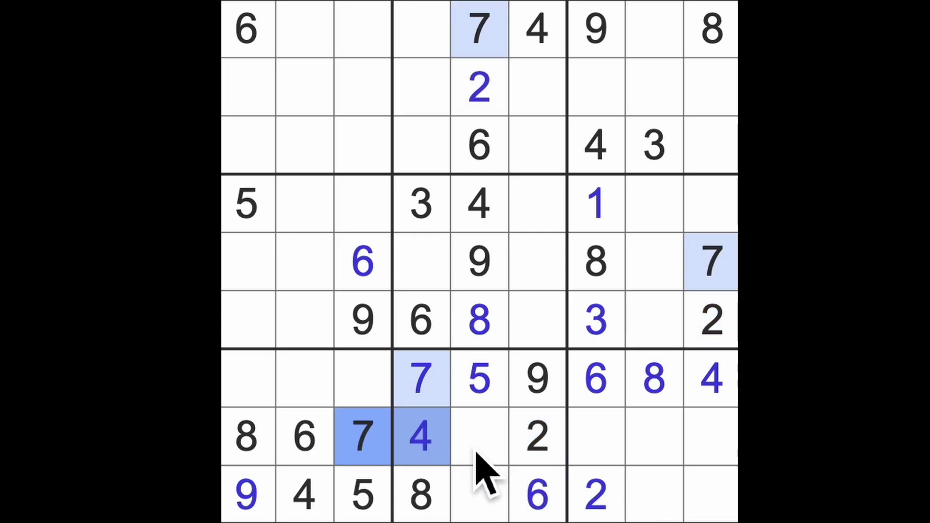
{"action": "left_click_drag", "start_coordinate": [364, 436], "coordinate": [596, 436]}
{"action": "left_click", "coordinate": [597, 87]}
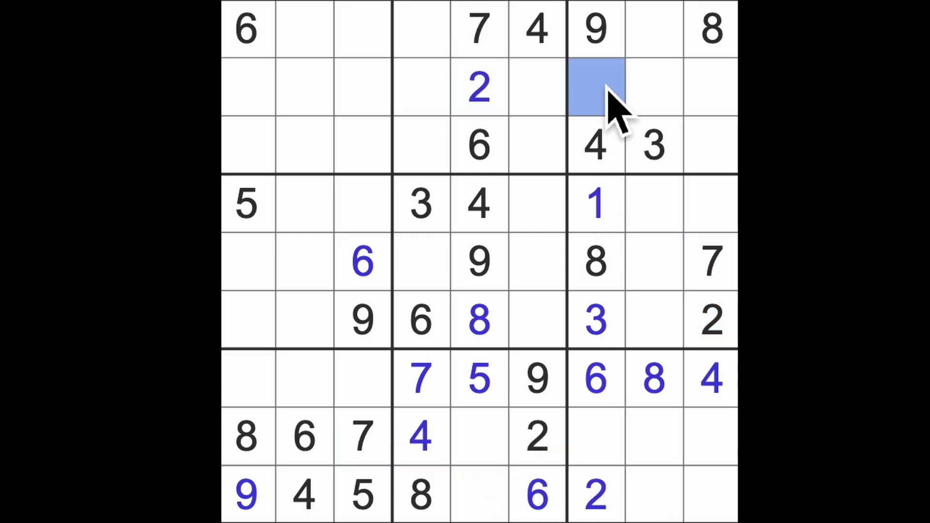
{"action": "type", "text": "7"}
{"action": "left_click", "coordinate": [599, 439]}
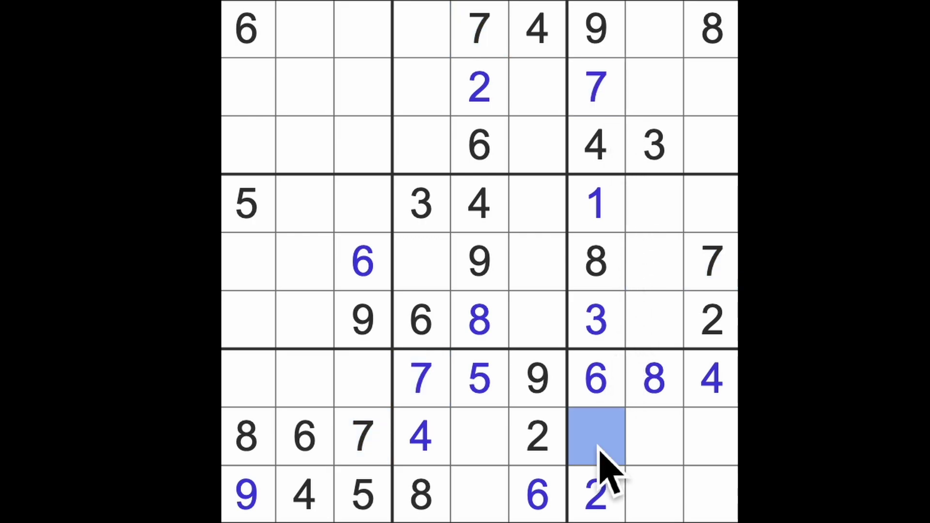
{"action": "type", "text": "5"}
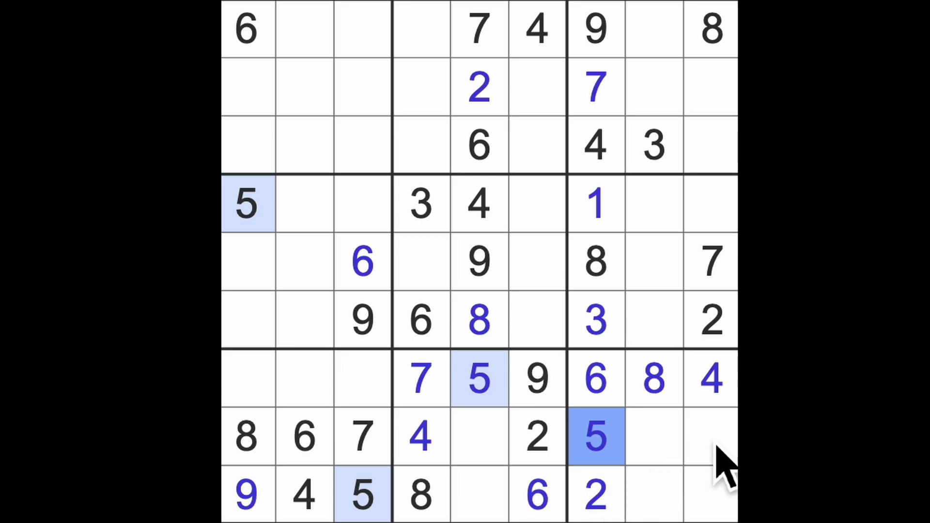
- Place 3 and 8 in column 6 rows 2–3, and 2 at row 5, column 4
{"action": "left_click_drag", "start_coordinate": [422, 203], "coordinate": [440, 65]}
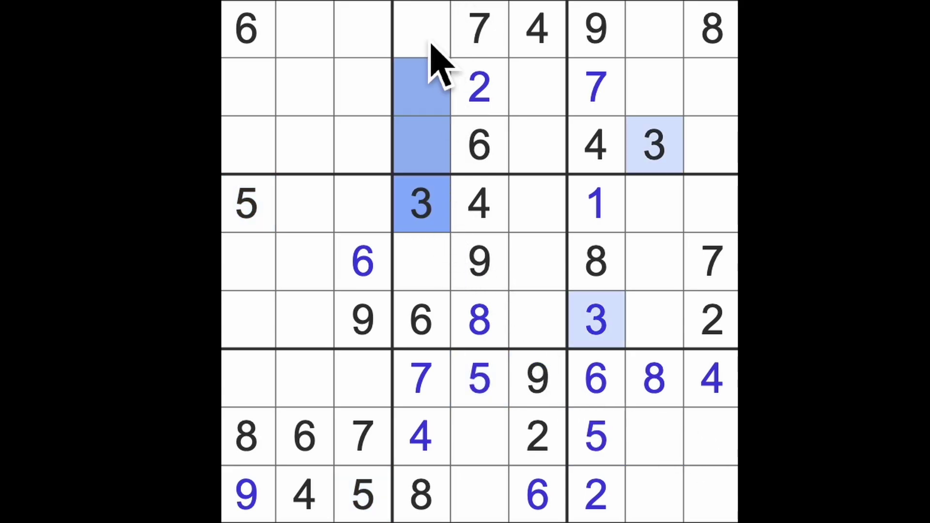
{"action": "left_click", "coordinate": [537, 87]}
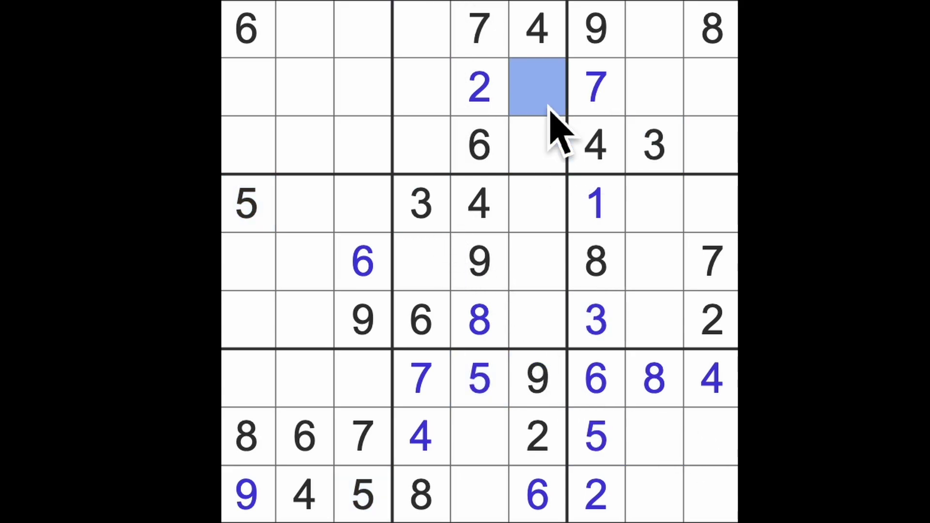
{"action": "type", "text": "3"}
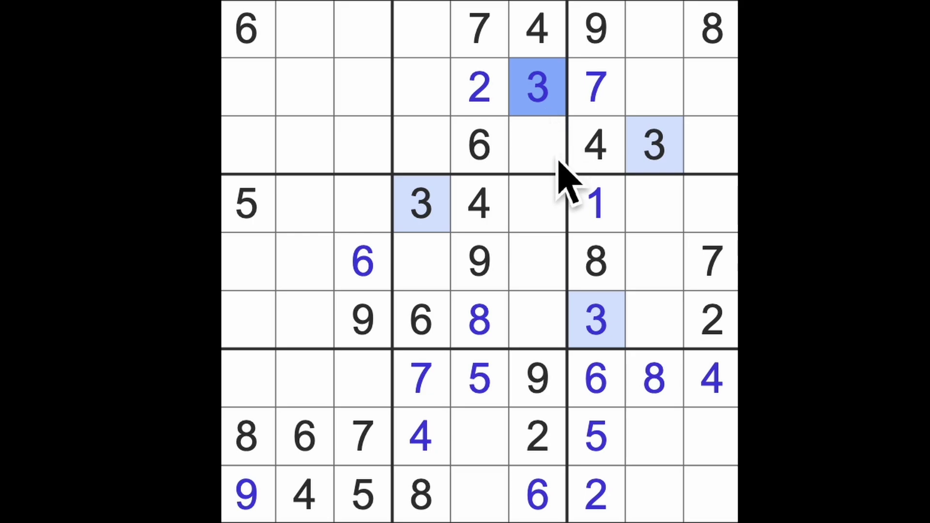
{"action": "left_click_drag", "start_coordinate": [420, 500], "coordinate": [422, 30]}
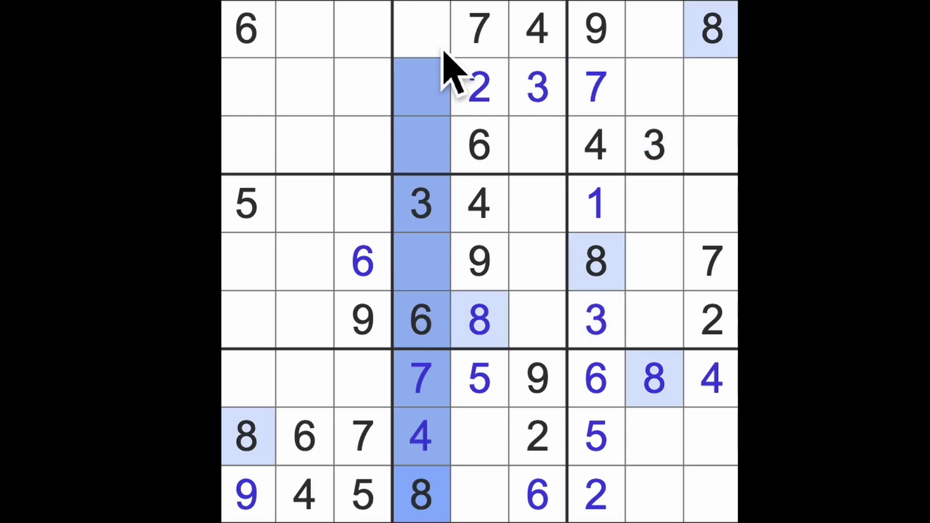
{"action": "left_click", "coordinate": [547, 167]}
{"action": "type", "text": "8"}
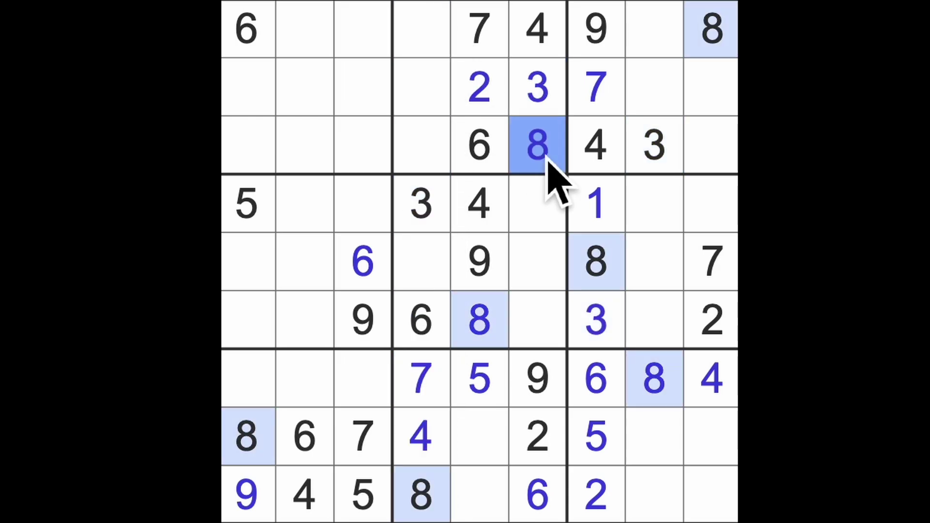
{"action": "left_click_drag", "start_coordinate": [445, 62], "coordinate": [445, 156]}
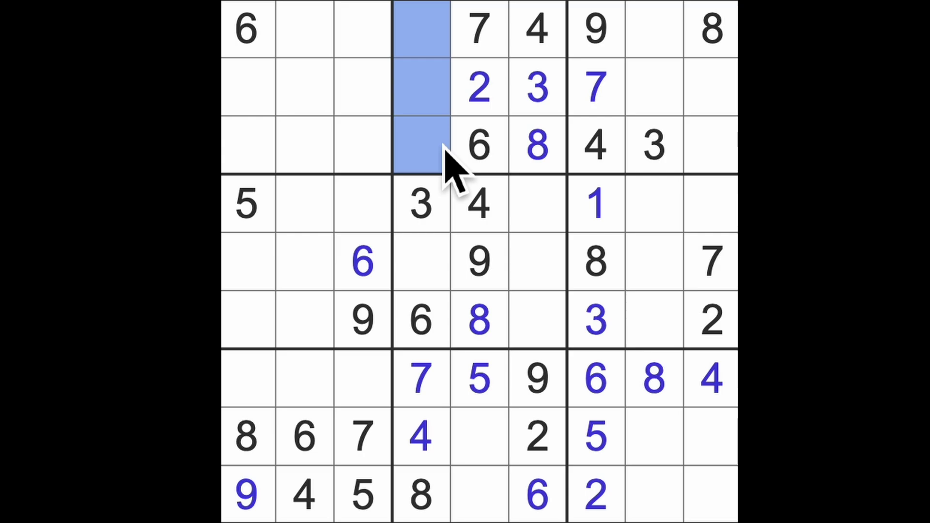
{"action": "left_click", "coordinate": [429, 269]}
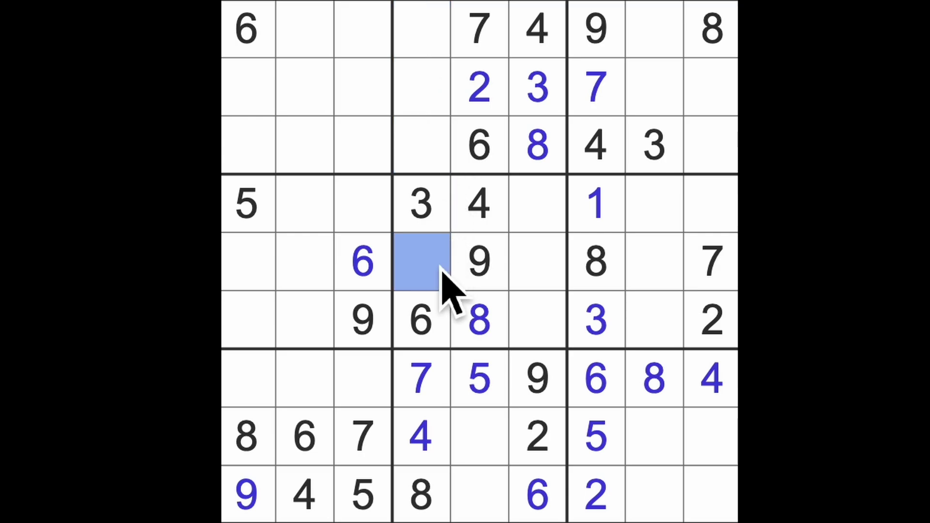
{"action": "type", "text": "2"}
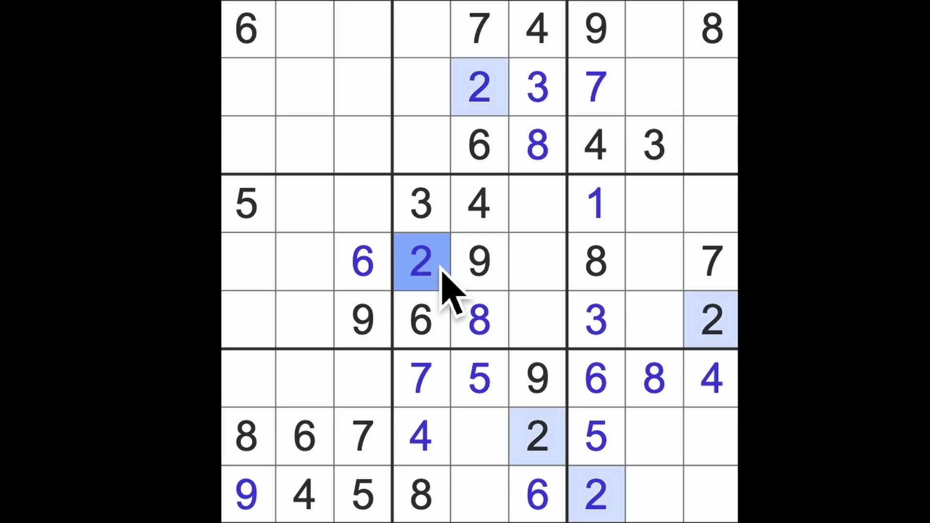
- Place a 7 at row 4, column 6
{"action": "left_click_drag", "start_coordinate": [537, 207], "coordinate": [541, 327]}
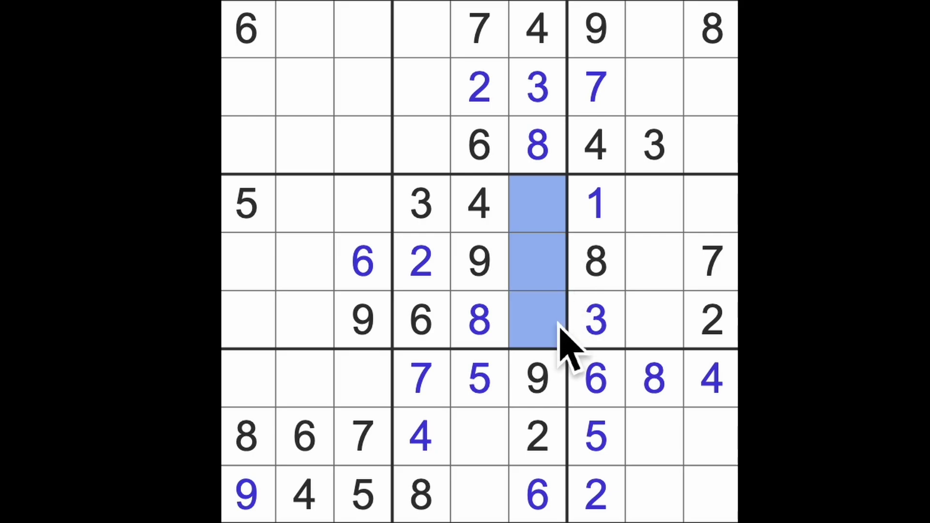
{"action": "left_click", "coordinate": [607, 218], "text": "ctrl"}
{"action": "left_click", "coordinate": [247, 204], "text": "ctrl"}
{"action": "left_click", "coordinate": [534, 218]}
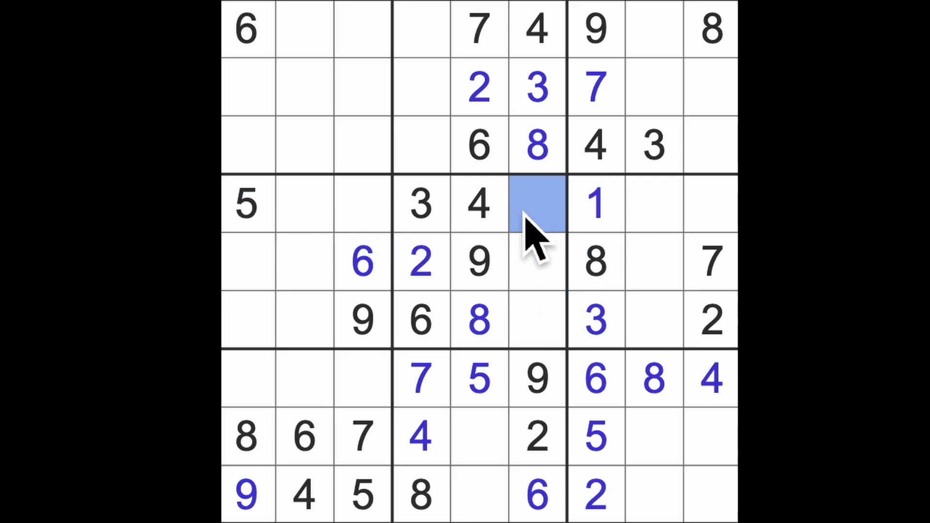
{"action": "type", "text": "7"}
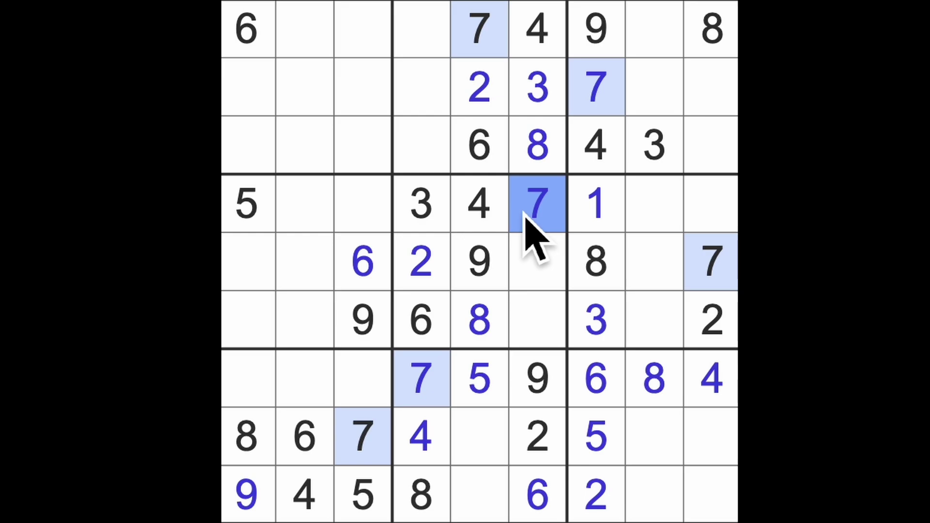
- Check column 9 and row 8, then enter 7 at row 9, column 8
{"action": "left_click", "coordinate": [614, 222]}
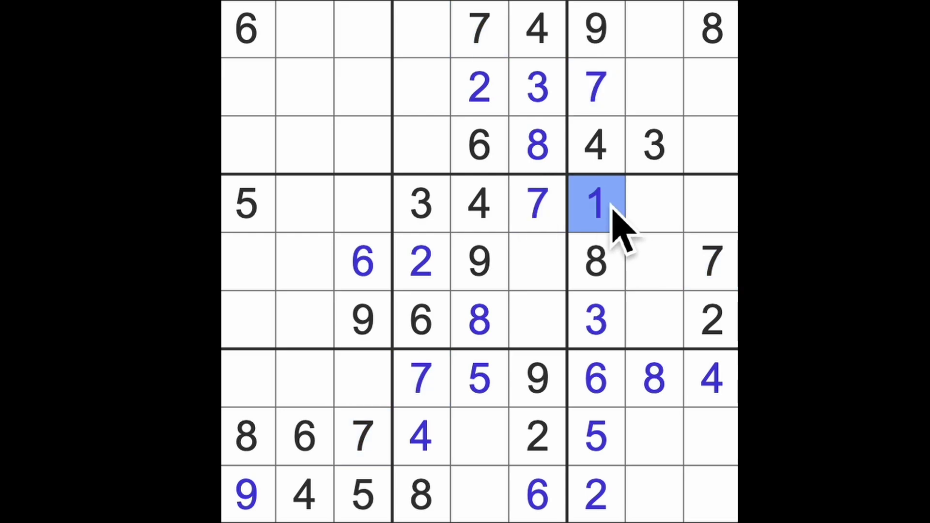
{"action": "left_click_drag", "start_coordinate": [710, 261], "coordinate": [711, 320]}
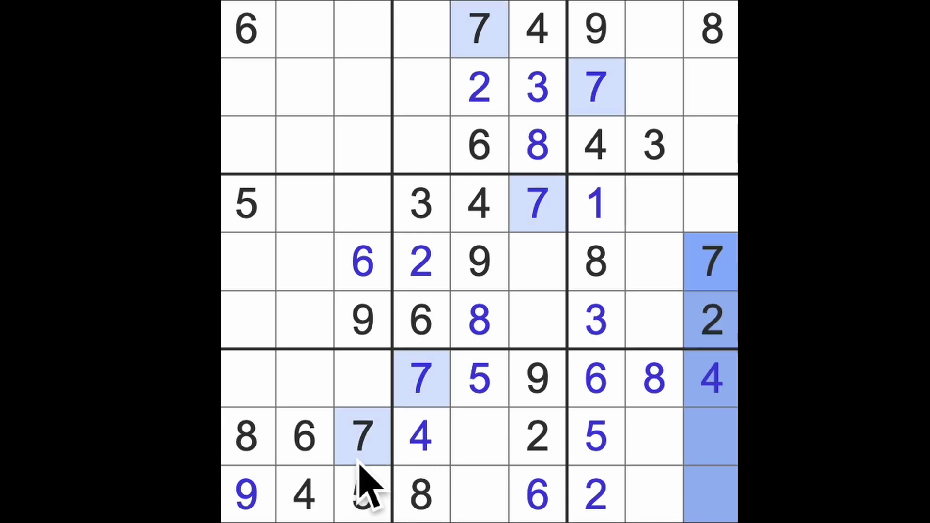
{"action": "left_click_drag", "start_coordinate": [364, 437], "coordinate": [654, 451]}
{"action": "left_click", "coordinate": [654, 495]}
{"action": "key", "text": "7"}
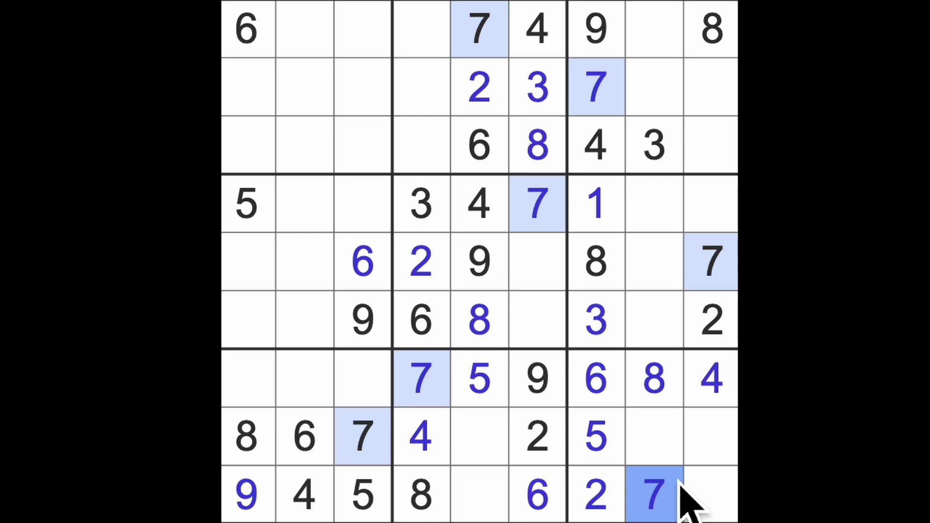
- Compare nearby cells and place a 9 at row 8, column 9
{"action": "left_click_drag", "start_coordinate": [480, 436], "coordinate": [480, 494]}
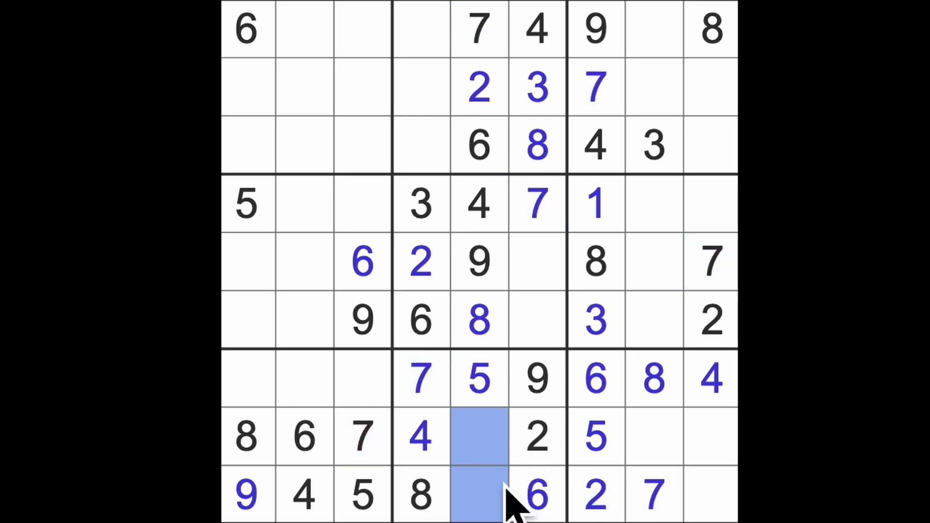
{"action": "left_click", "coordinate": [727, 501], "text": "ctrl"}
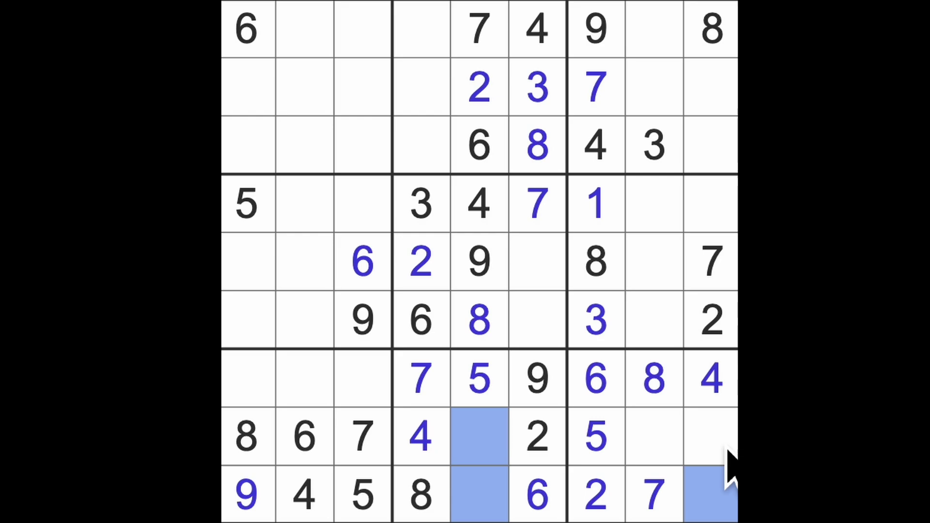
{"action": "left_click", "coordinate": [712, 436]}
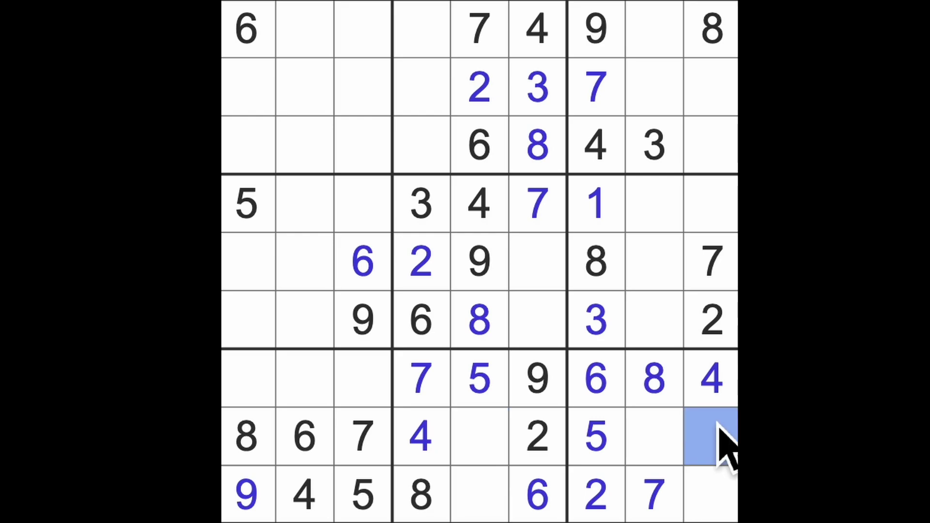
{"action": "left_click", "coordinate": [712, 321], "text": "ctrl"}
{"action": "left_click", "coordinate": [712, 378], "text": "ctrl"}
{"action": "left_click", "coordinate": [596, 436], "text": "ctrl"}
{"action": "left_click", "coordinate": [595, 378], "text": "ctrl"}
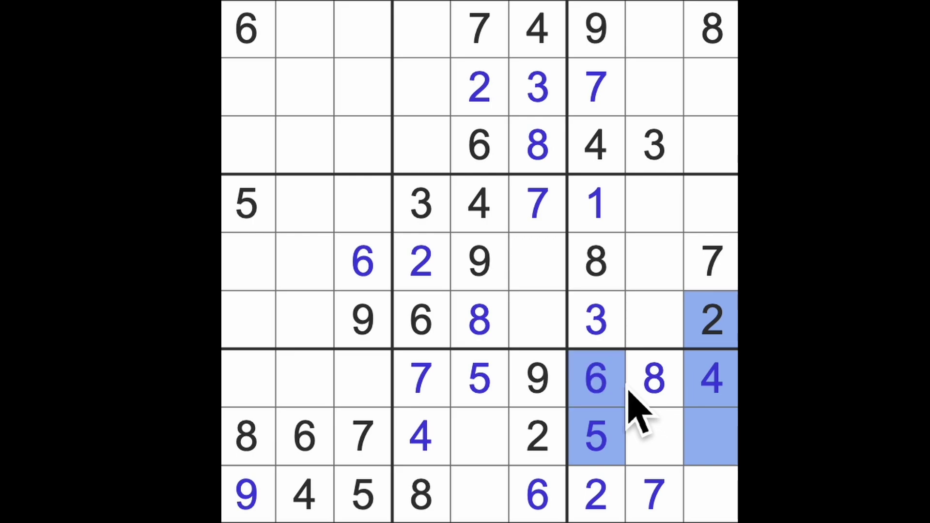
{"action": "left_click", "coordinate": [654, 495], "text": "ctrl"}
{"action": "left_click", "coordinate": [655, 378], "text": "ctrl"}
{"action": "left_click", "coordinate": [715, 454]}
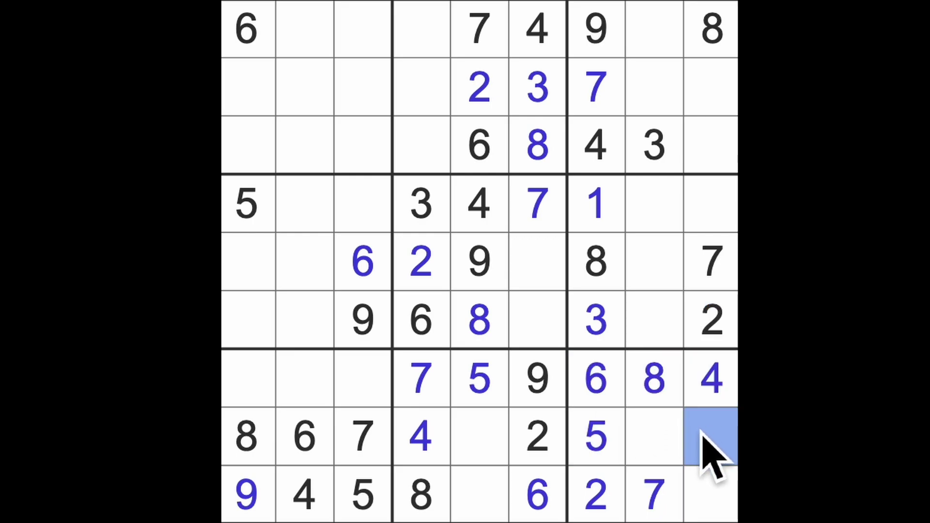
{"action": "type", "text": "9"}
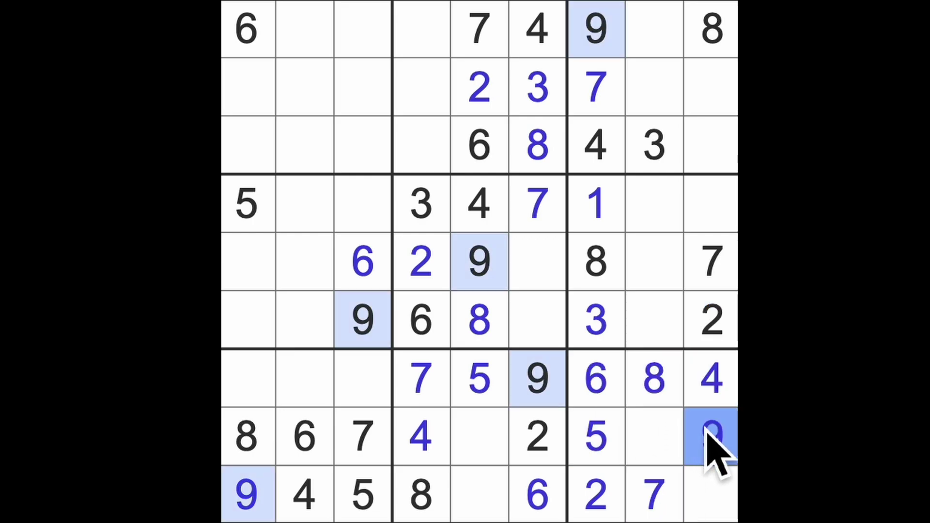
- Place a 9 at r4c8, then 6s at r4c9 and r2c8
{"action": "left_click_drag", "start_coordinate": [712, 436], "coordinate": [712, 204]}
{"action": "left_click_drag", "start_coordinate": [480, 262], "coordinate": [665, 279]}
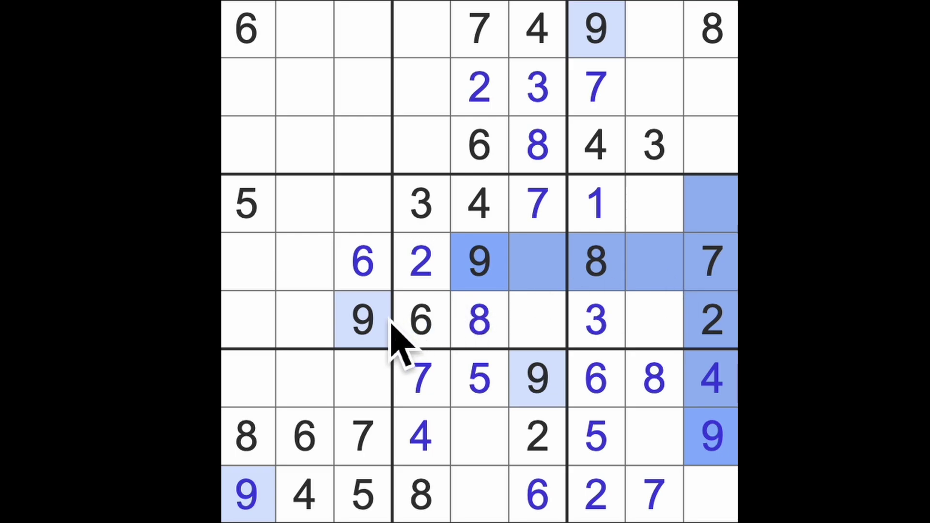
{"action": "left_click", "coordinate": [657, 211]}
{"action": "type", "text": "9"}
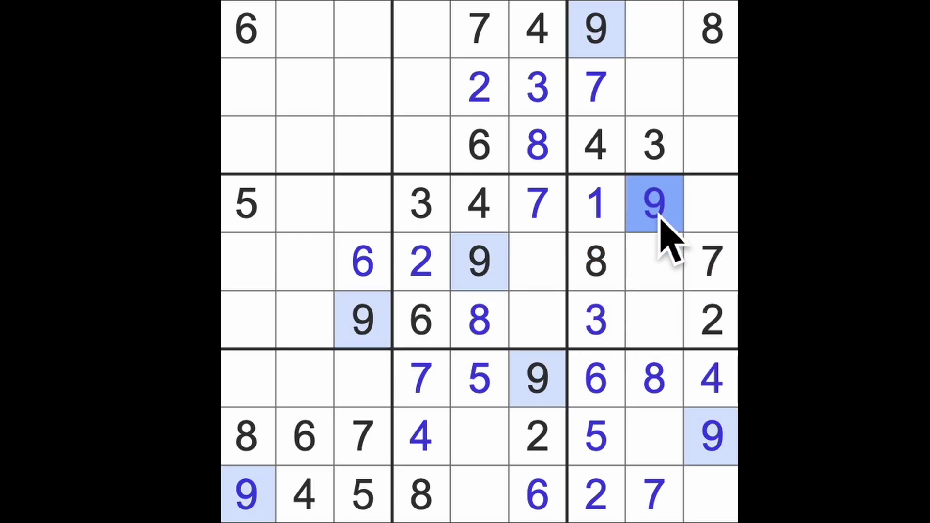
{"action": "left_click", "coordinate": [727, 214]}
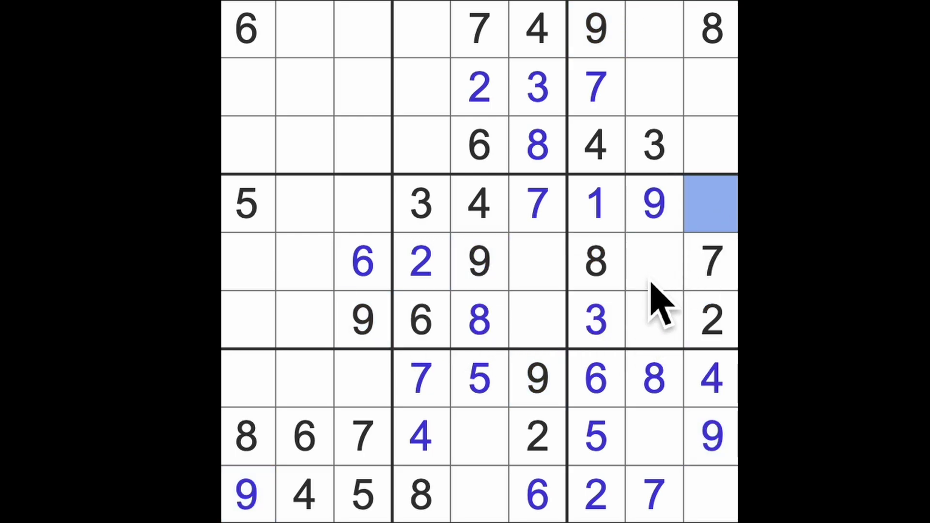
{"action": "type", "text": "6"}
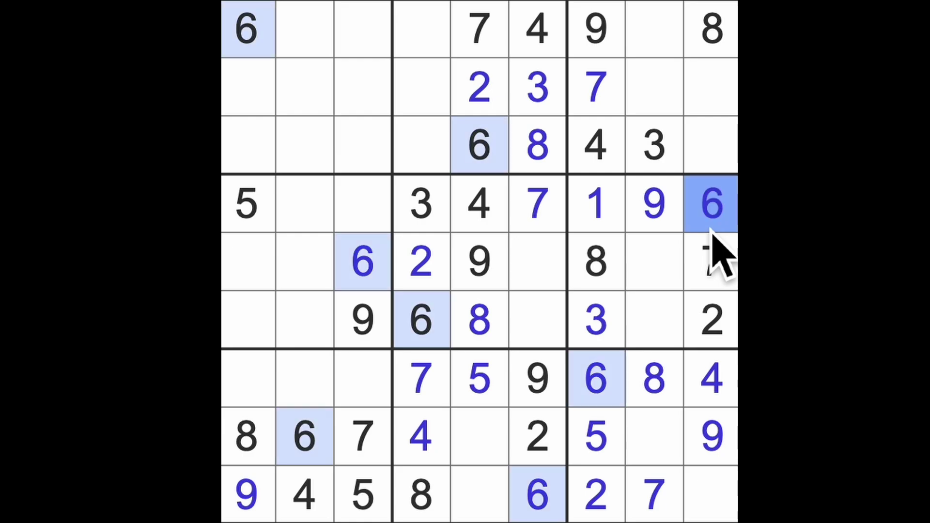
{"action": "left_click_drag", "start_coordinate": [712, 145], "coordinate": [727, 80]}
{"action": "left_click_drag", "start_coordinate": [313, 40], "coordinate": [574, 51]}
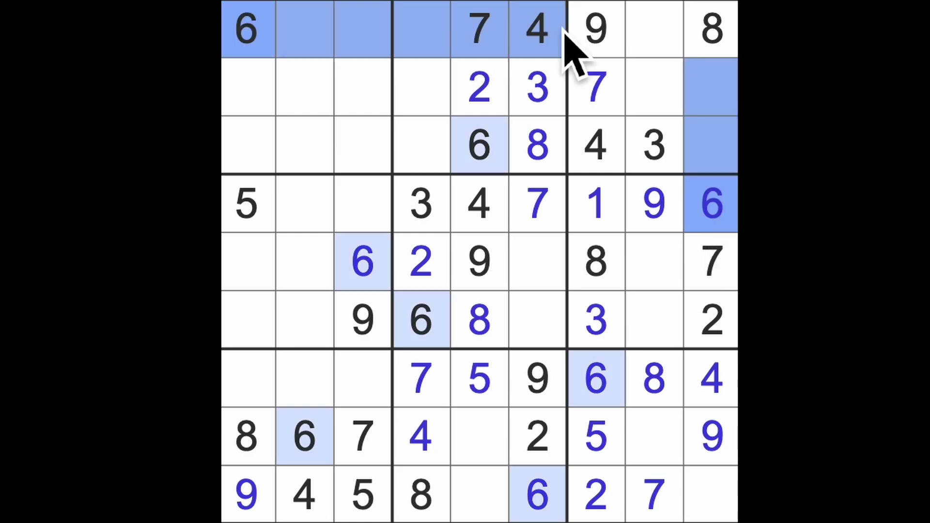
{"action": "left_click", "coordinate": [654, 87]}
{"action": "type", "text": "6"}
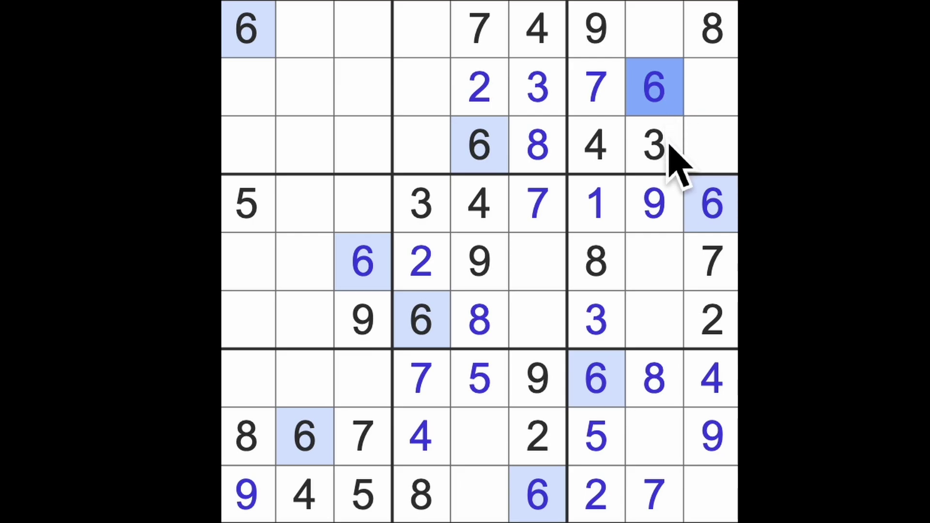
- Finish rows 8 and 9 with 3 at r9c9, 1 at r8c8, 3 at r8c5, 1 at r9c5
{"action": "left_click_drag", "start_coordinate": [662, 145], "coordinate": [669, 465]}
{"action": "left_click", "coordinate": [712, 494]}
{"action": "type", "text": "3"}
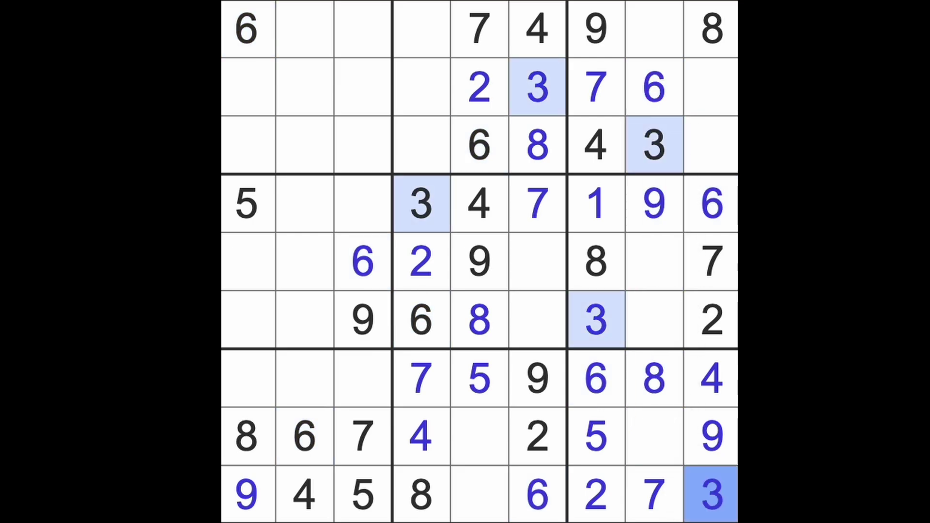
{"action": "left_click", "coordinate": [676, 451]}
{"action": "type", "text": "1"}
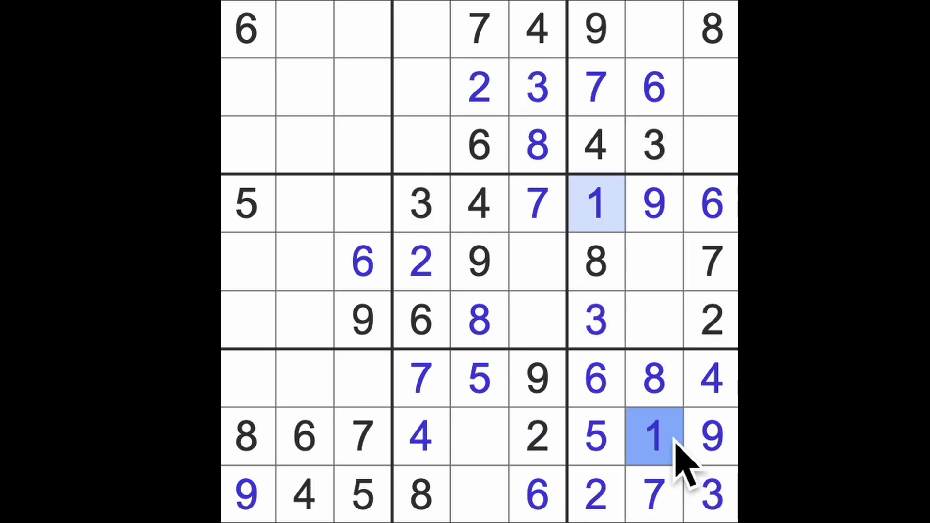
{"action": "left_click", "coordinate": [480, 436]}
{"action": "type", "text": "3"}
{"action": "left_click", "coordinate": [480, 494]}
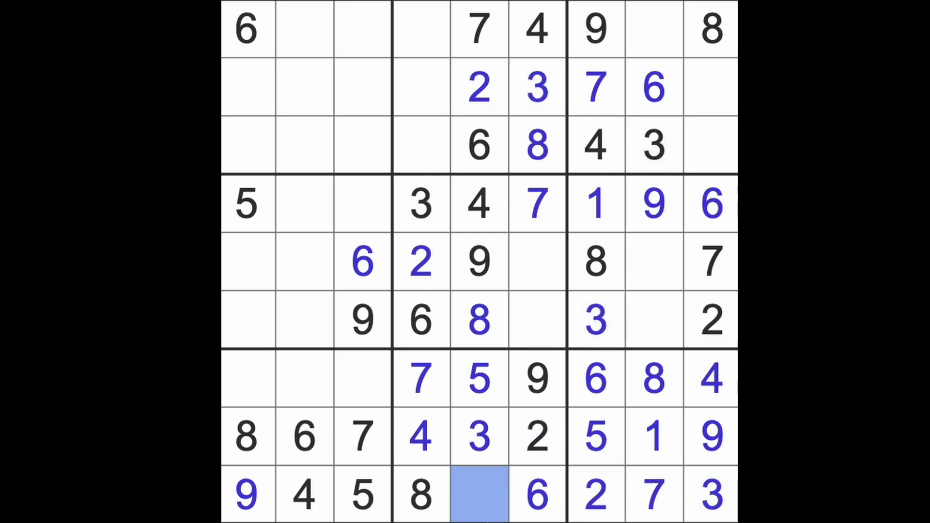
{"action": "type", "text": "1"}
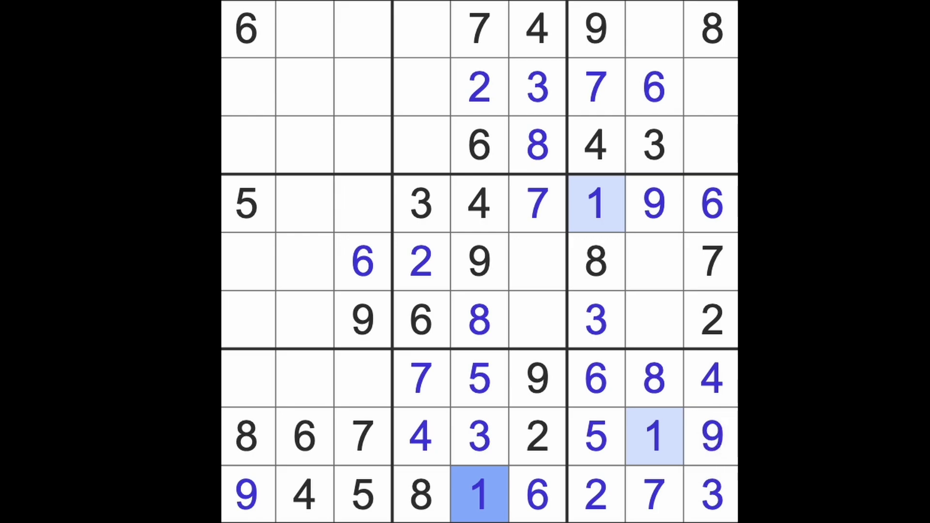
- Check column 9's empty cells and place a 2 at row 1, column 8
{"action": "left_click", "coordinate": [654, 29]}
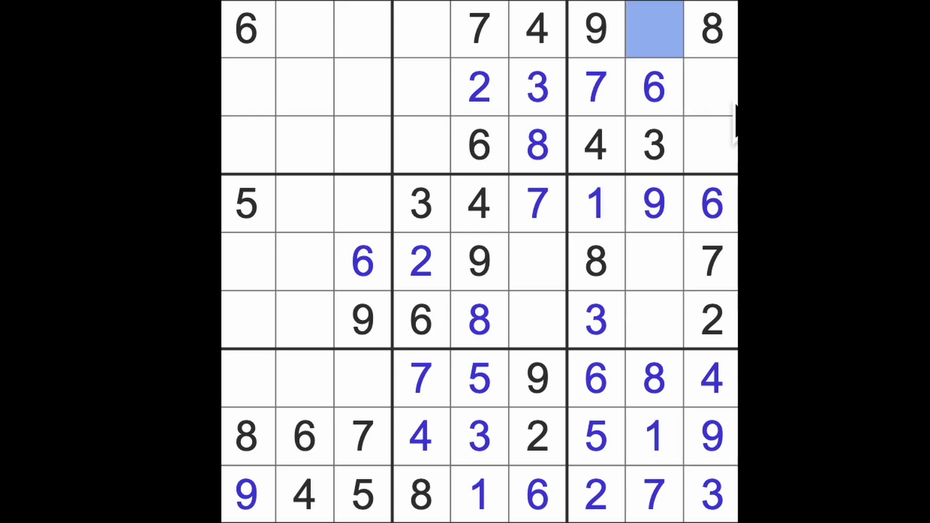
{"action": "left_click_drag", "start_coordinate": [711, 88], "coordinate": [730, 153]}
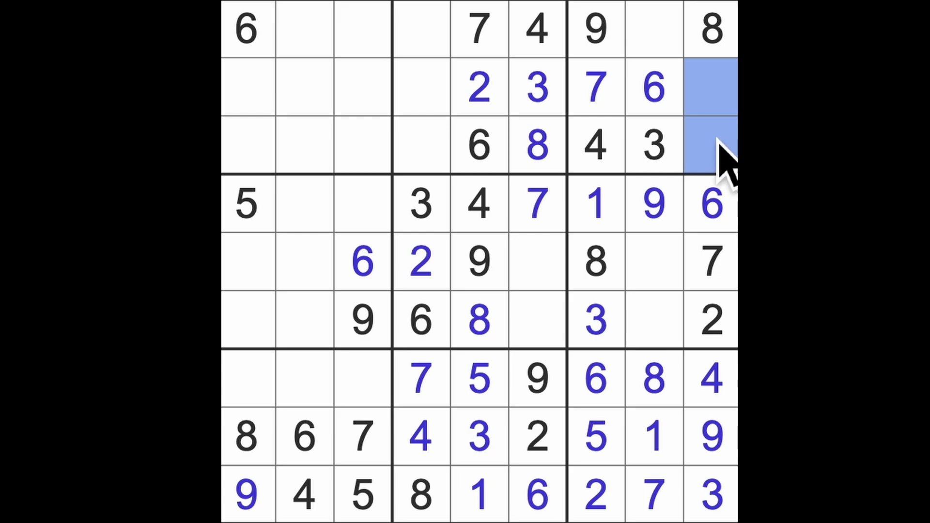
{"action": "left_click", "coordinate": [654, 29]}
{"action": "type", "text": "2"}
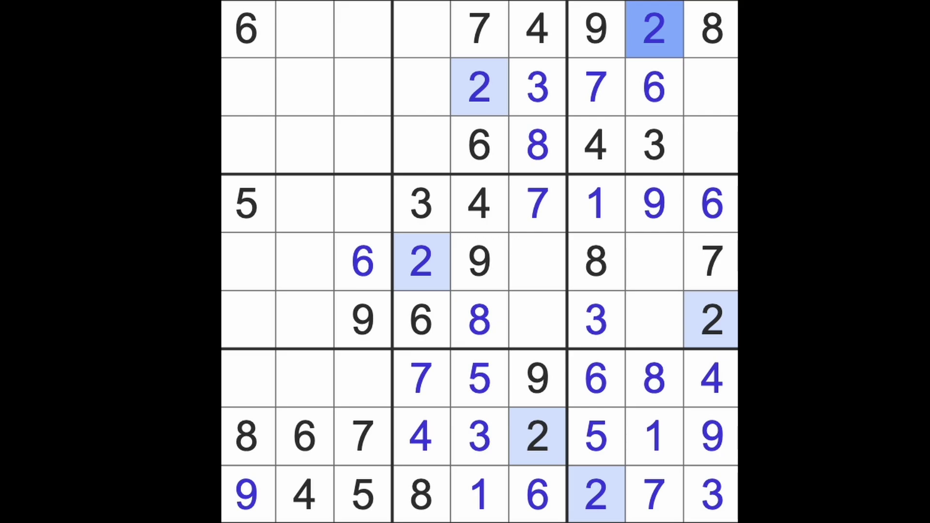
- Trace 4s through row 4, columns 1–2 and rows 1 and 3, pinning it at r2c3
{"action": "left_click_drag", "start_coordinate": [305, 207], "coordinate": [367, 218]}
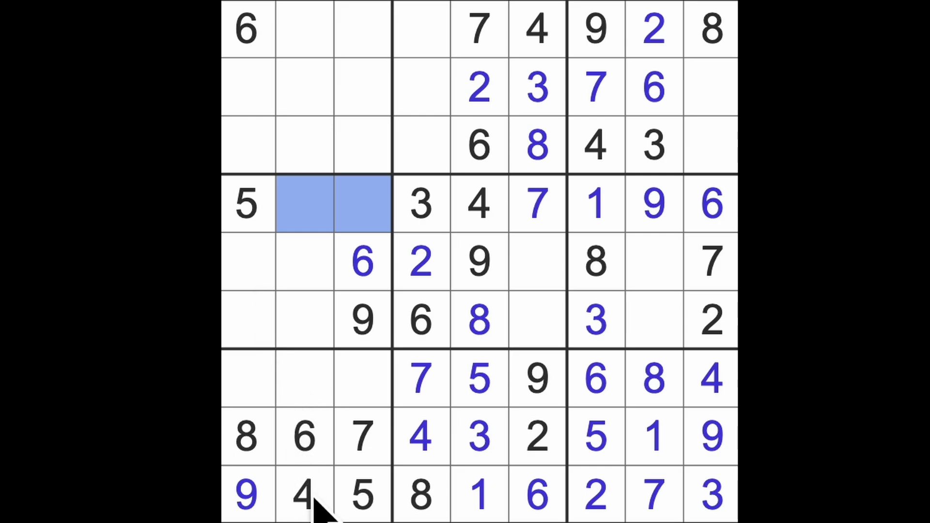
{"action": "left_click_drag", "start_coordinate": [303, 496], "coordinate": [303, 204]}
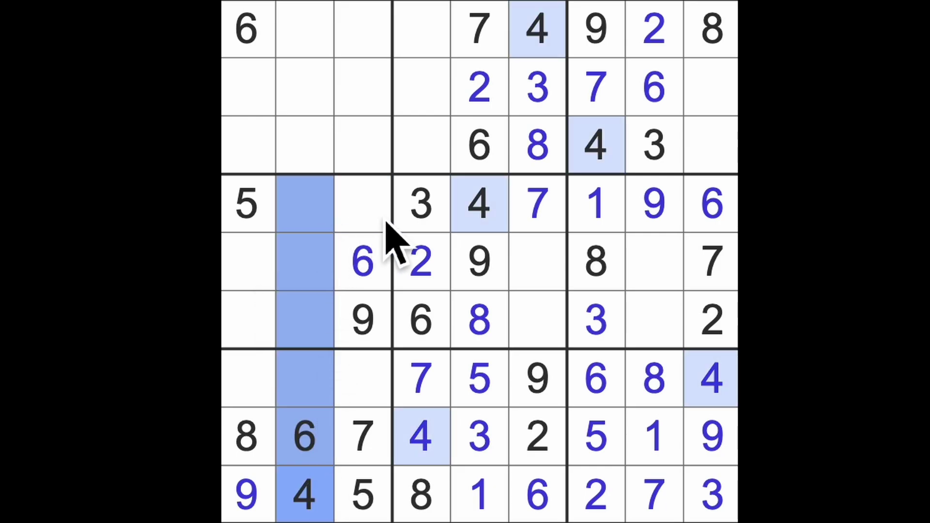
{"action": "left_click_drag", "start_coordinate": [478, 204], "coordinate": [363, 203]}
{"action": "left_click_drag", "start_coordinate": [247, 342], "coordinate": [247, 29]}
{"action": "left_click_drag", "start_coordinate": [305, 160], "coordinate": [305, 22]}
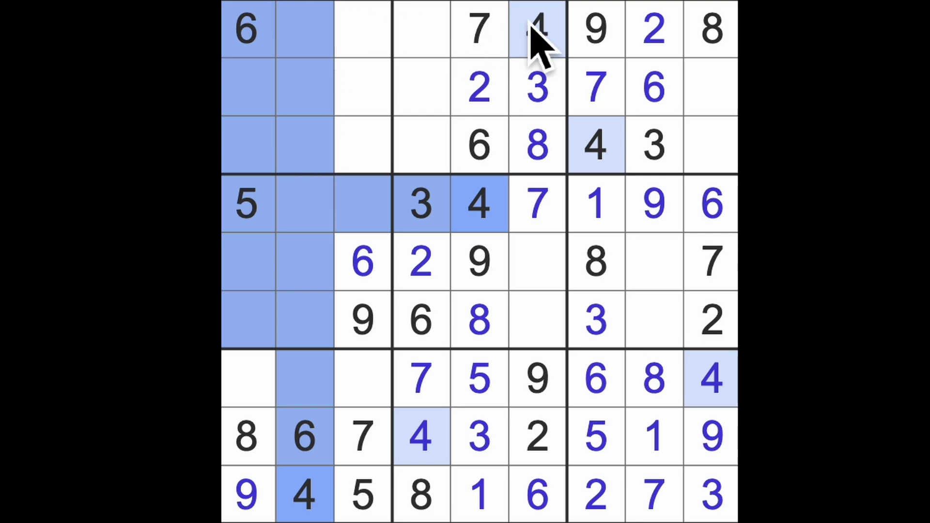
{"action": "left_click_drag", "start_coordinate": [538, 29], "coordinate": [364, 29]}
{"action": "left_click_drag", "start_coordinate": [596, 145], "coordinate": [363, 145]}
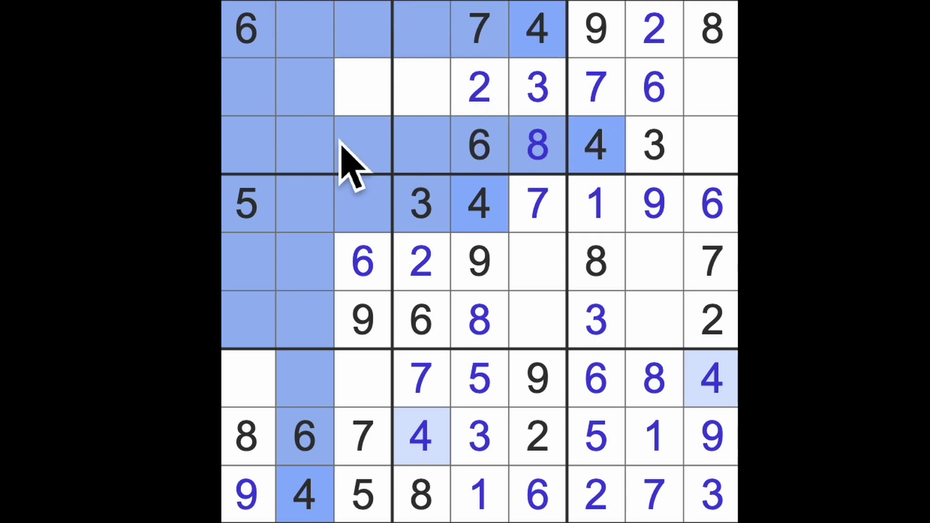
{"action": "left_click", "coordinate": [363, 88]}
{"action": "type", "text": "4"}
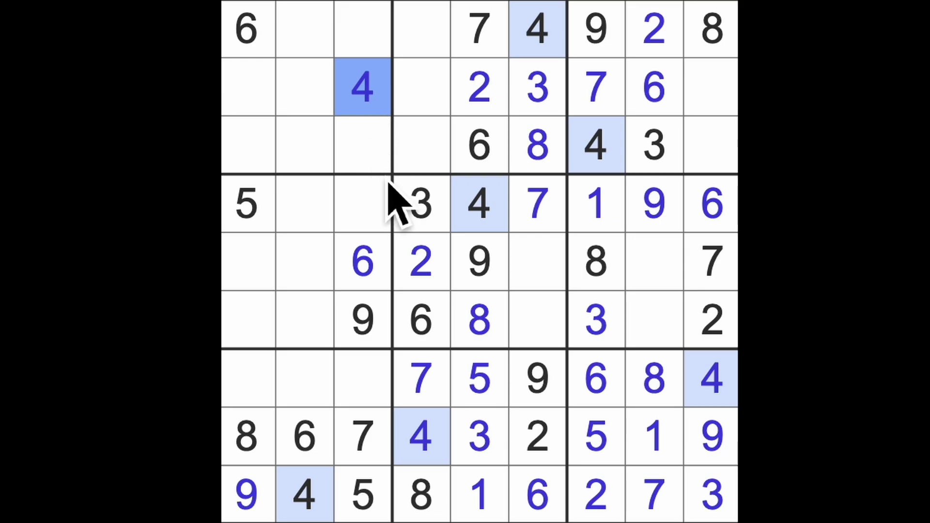
- Place a 1 at row 2, column 1
{"action": "left_click_drag", "start_coordinate": [711, 87], "coordinate": [232, 98]}
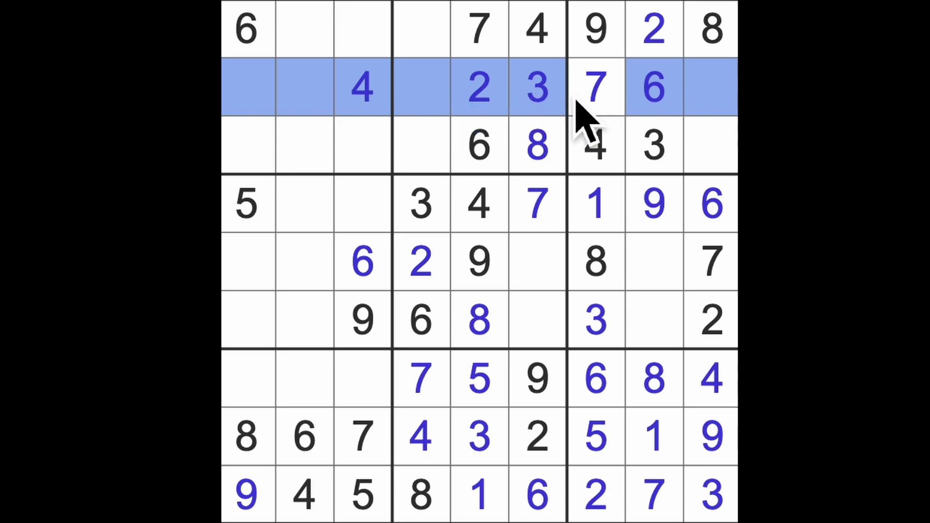
{"action": "left_click_drag", "start_coordinate": [247, 203], "coordinate": [247, 494]}
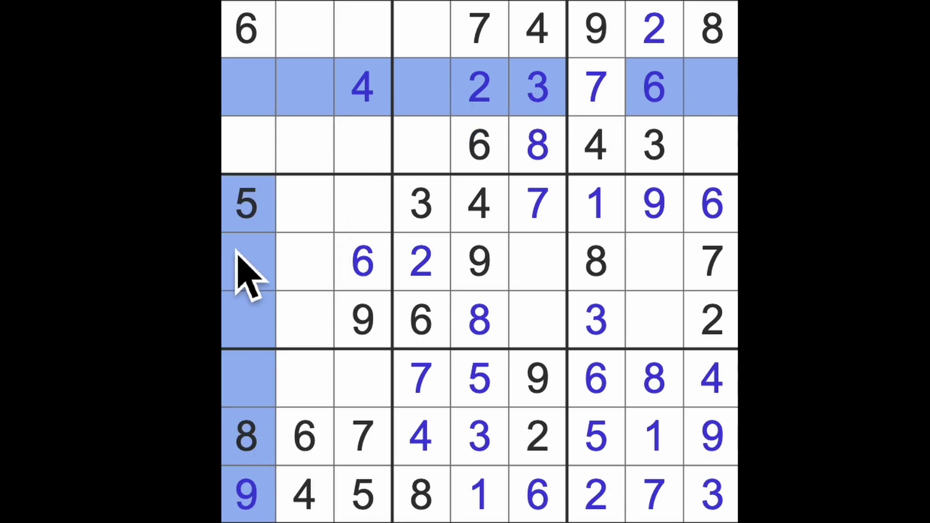
{"action": "left_click", "coordinate": [251, 91]}
{"action": "type", "text": "1"}
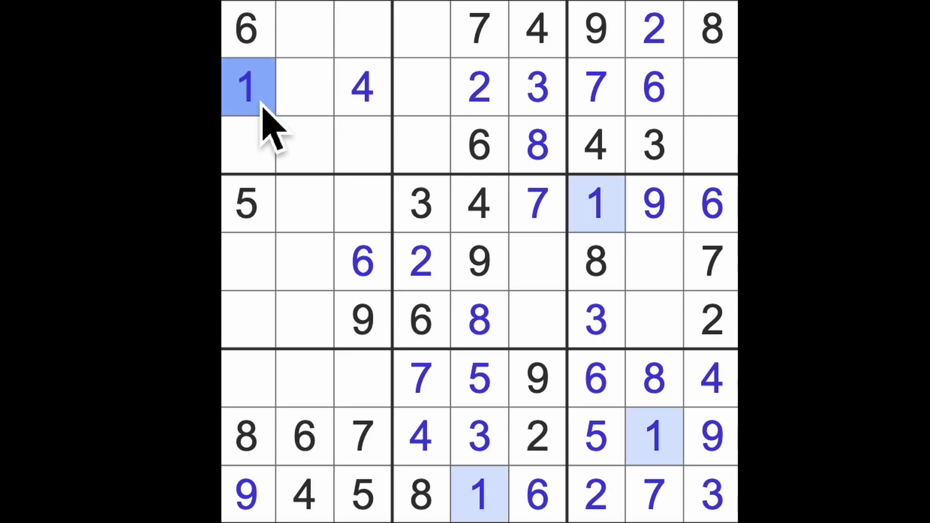
- Place a 1 at row 3, column 9 and a 5 at row 2, column 9
{"action": "left_click_drag", "start_coordinate": [596, 87], "coordinate": [712, 87]}
{"action": "left_click", "coordinate": [710, 145]}
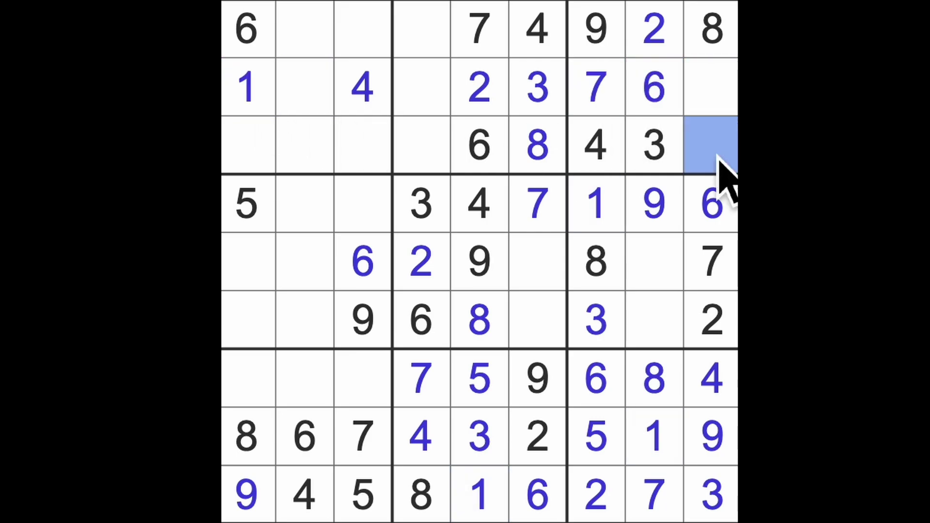
{"action": "type", "text": "1"}
{"action": "left_click", "coordinate": [710, 88]}
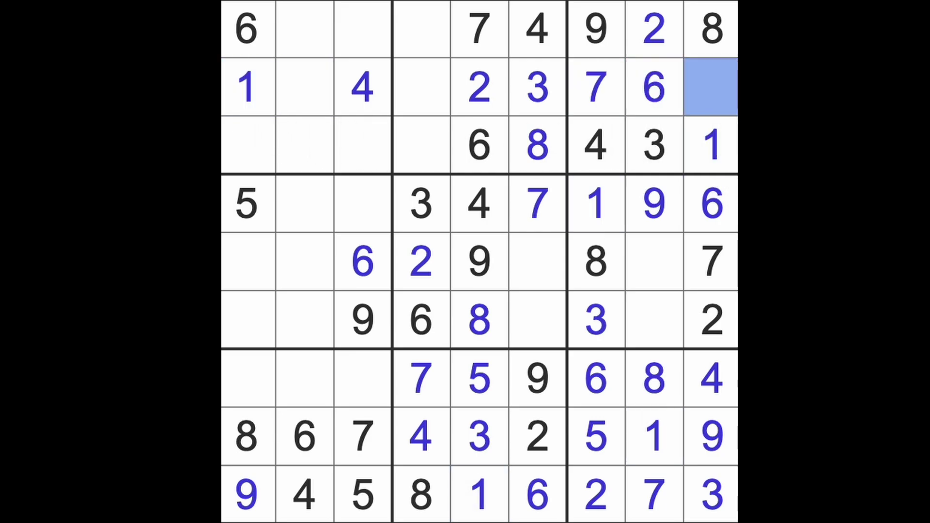
{"action": "type", "text": "5"}
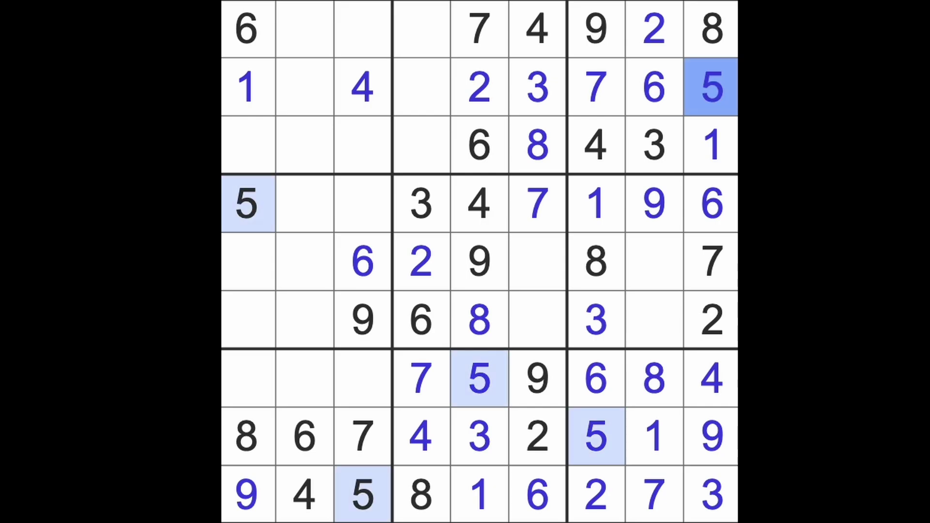
- Trace 1s along rows 2 and 3 and place a 1 at row 1, column 4
{"action": "left_click", "coordinate": [711, 145]}
{"action": "left_click_drag", "start_coordinate": [710, 145], "coordinate": [422, 146]}
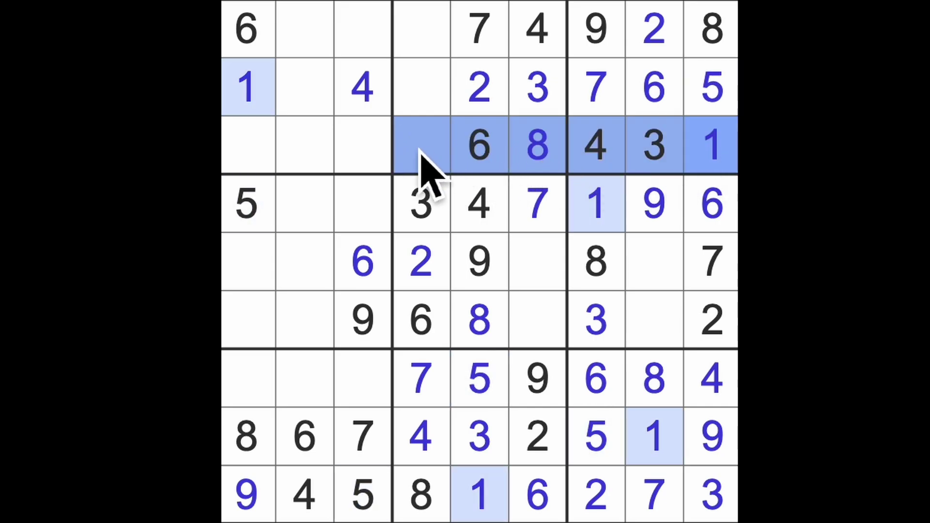
{"action": "left_click_drag", "start_coordinate": [247, 87], "coordinate": [421, 88]}
{"action": "left_click", "coordinate": [422, 29]}
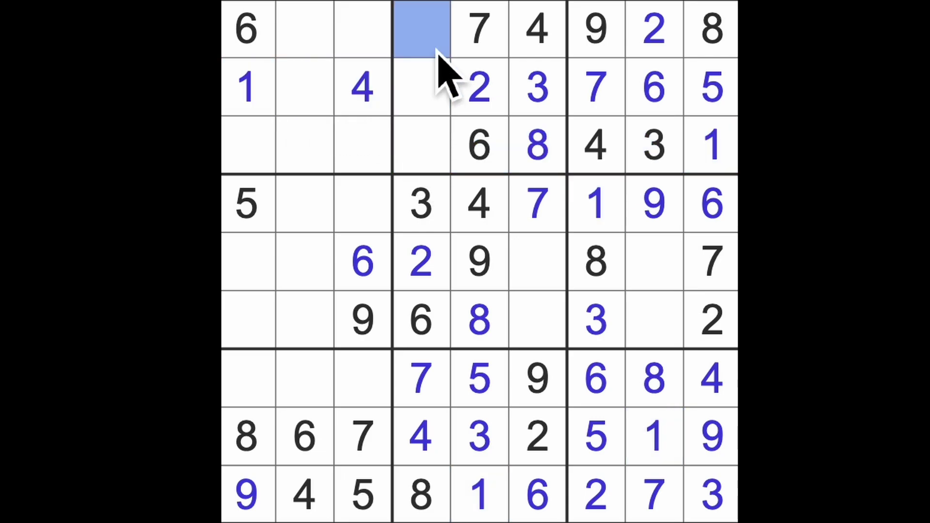
{"action": "type", "text": "1"}
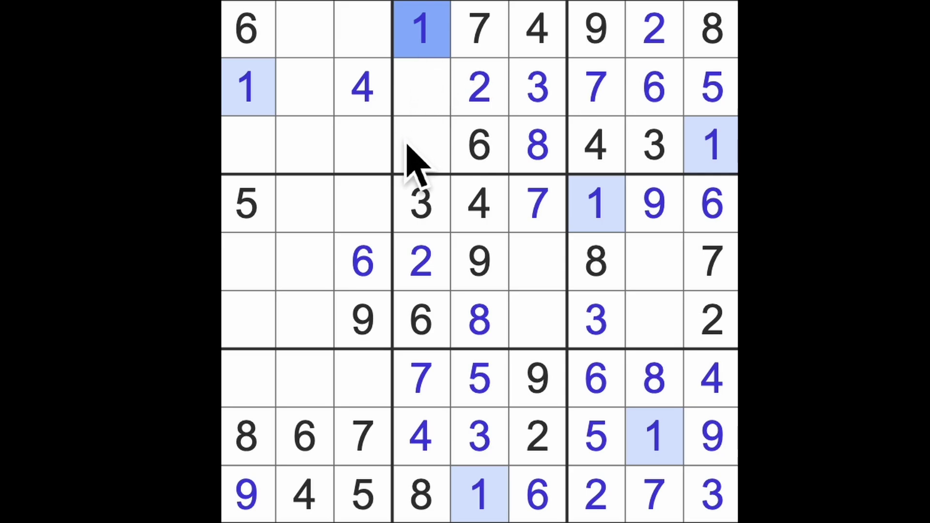
- Place 8 at r2c2, then 8 at r4c3 and 2 at r4c2
{"action": "left_click", "coordinate": [711, 87]}
{"action": "left_click", "coordinate": [422, 146]}
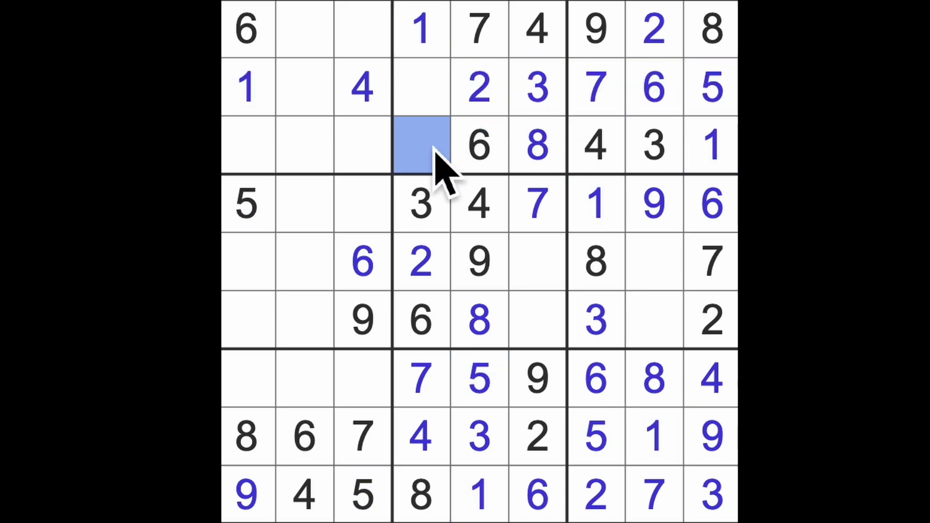
{"action": "type", "text": "5"}
{"action": "left_click", "coordinate": [425, 87]}
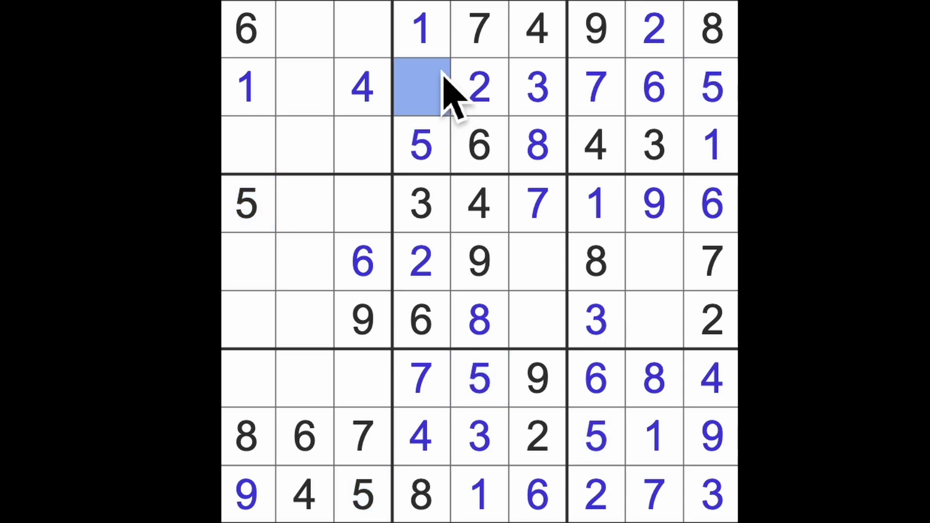
{"action": "type", "text": "9"}
{"action": "left_click", "coordinate": [306, 88]}
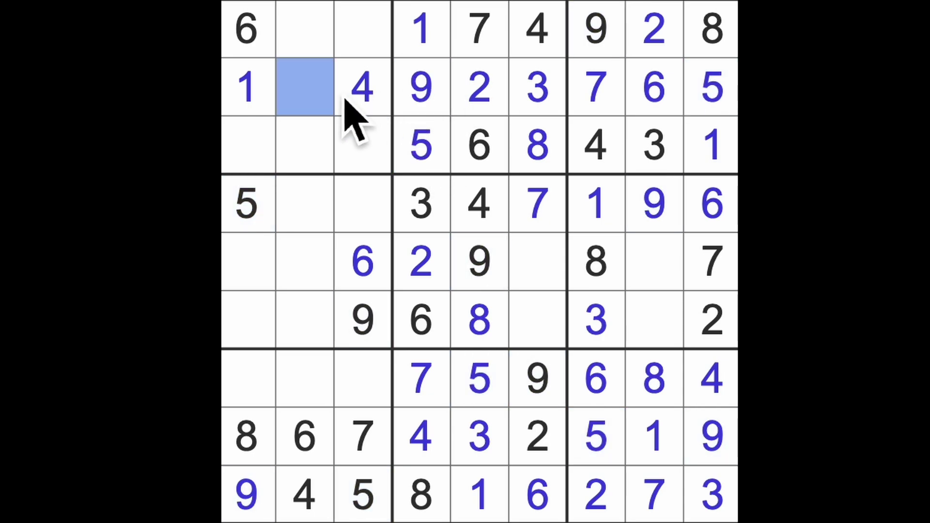
{"action": "type", "text": "8"}
{"action": "left_click_drag", "start_coordinate": [305, 145], "coordinate": [305, 320]}
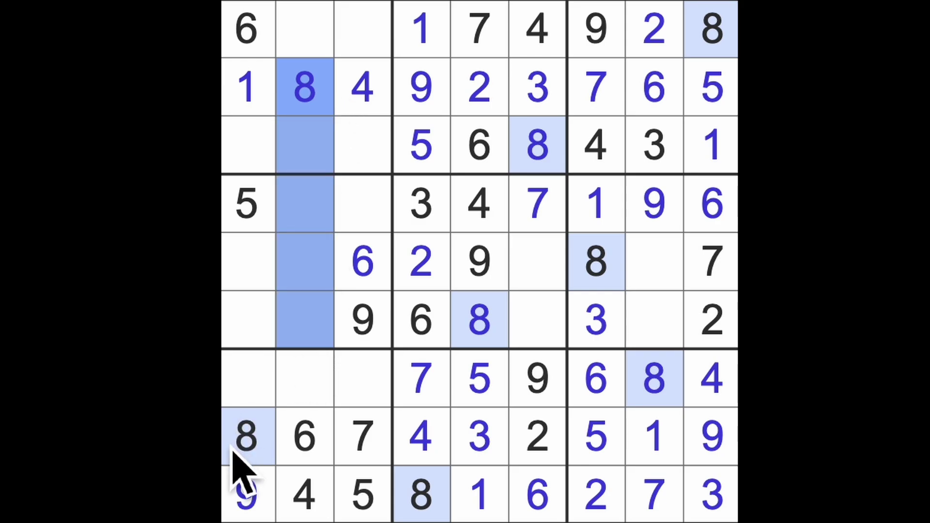
{"action": "left_click", "coordinate": [361, 203]}
{"action": "type", "text": "8"}
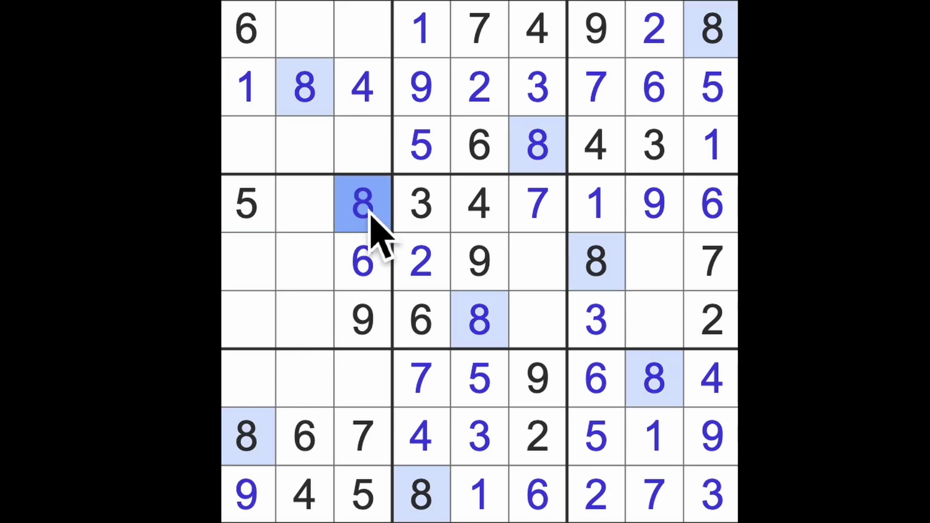
{"action": "left_click", "coordinate": [306, 211]}
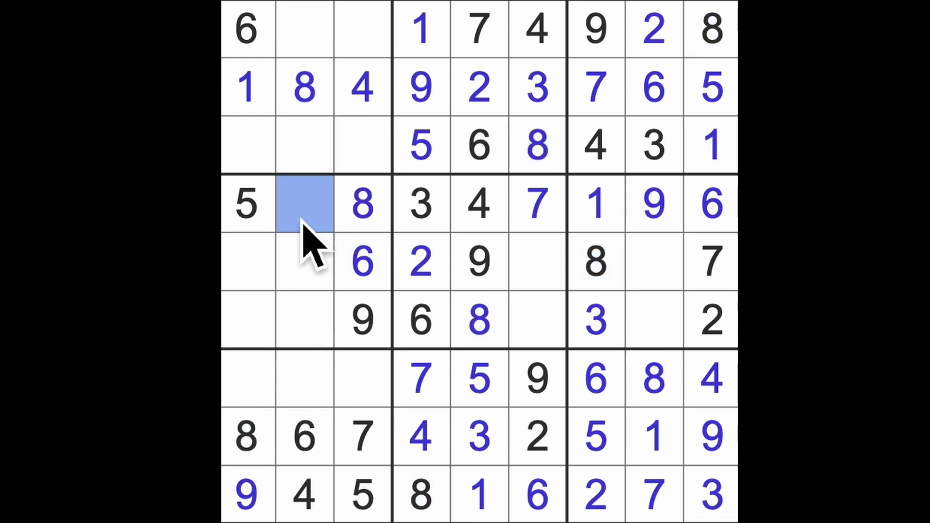
{"action": "type", "text": "2"}
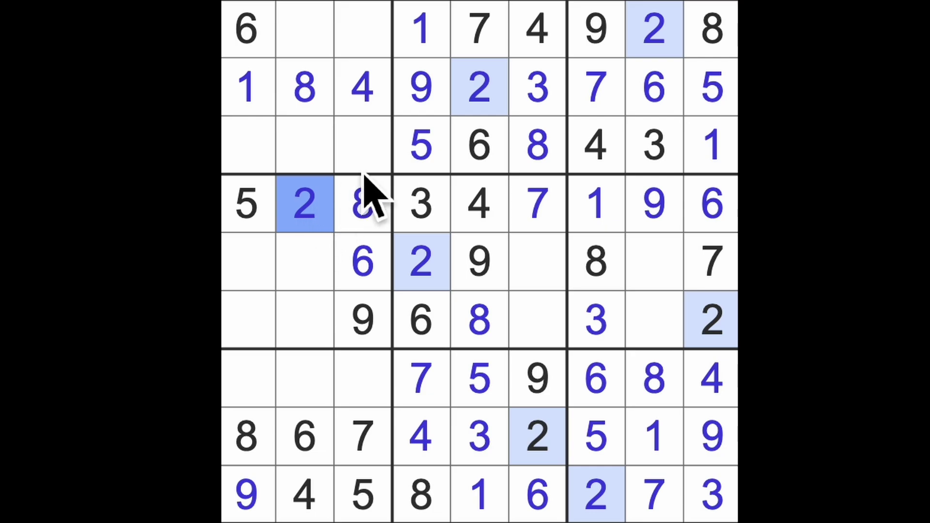
- Place a 2 at r3c3 and a 2 at r7c1
{"action": "left_click_drag", "start_coordinate": [363, 146], "coordinate": [247, 146]}
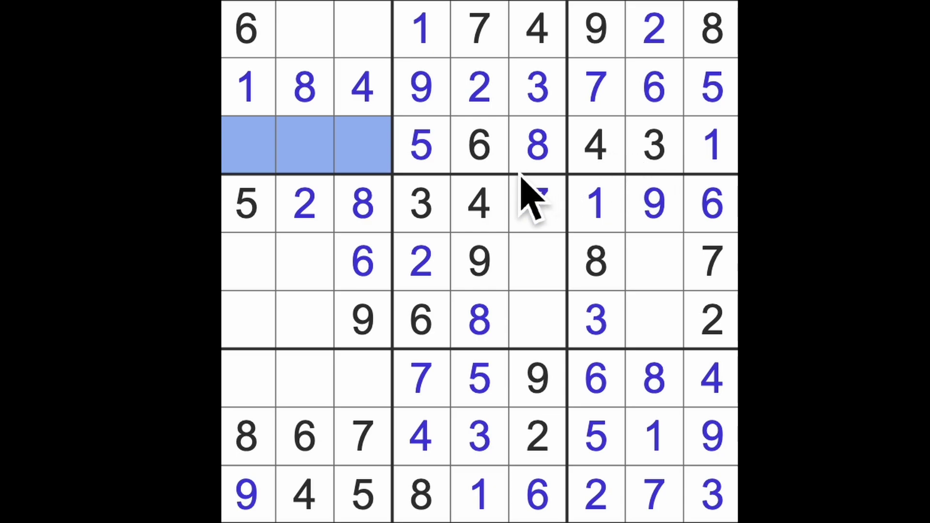
{"action": "left_click_drag", "start_coordinate": [362, 437], "coordinate": [381, 313]}
{"action": "left_click", "coordinate": [364, 145]}
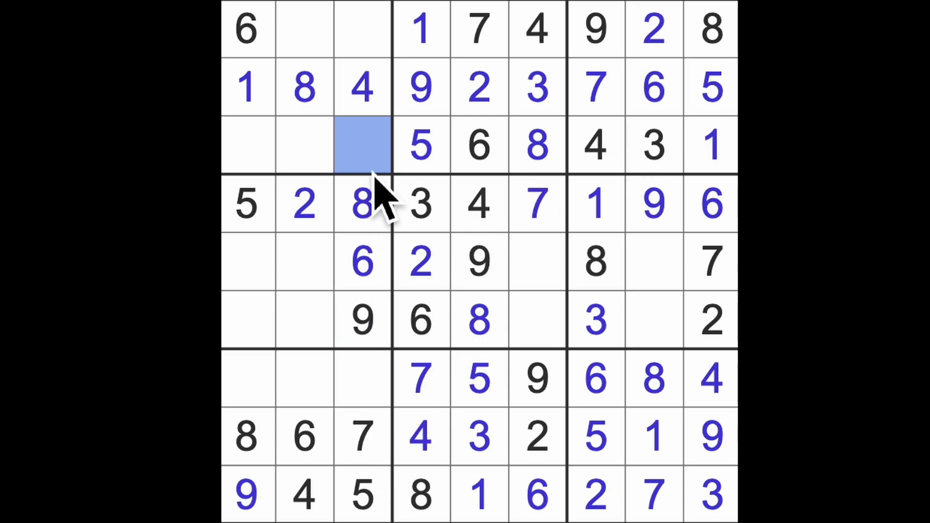
{"action": "type", "text": "2"}
{"action": "left_click_drag", "start_coordinate": [364, 146], "coordinate": [304, 407]}
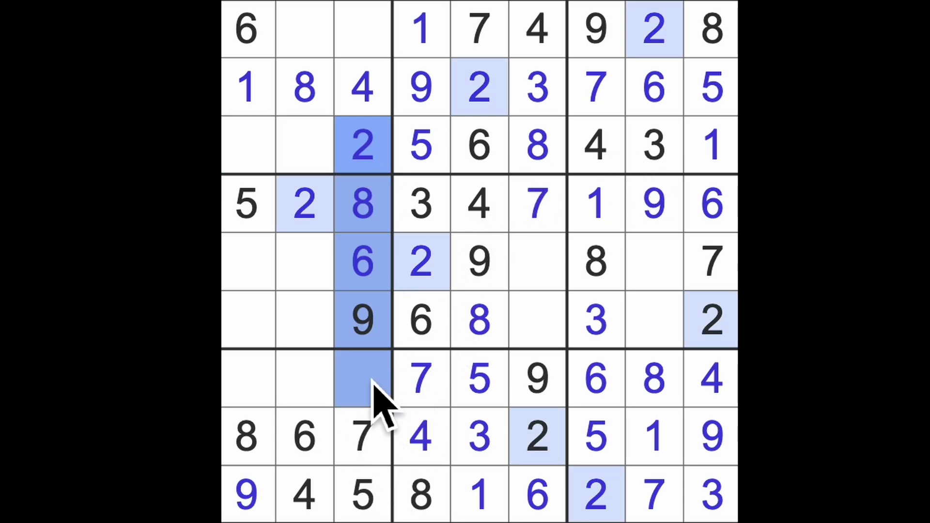
{"action": "left_click", "coordinate": [247, 378]}
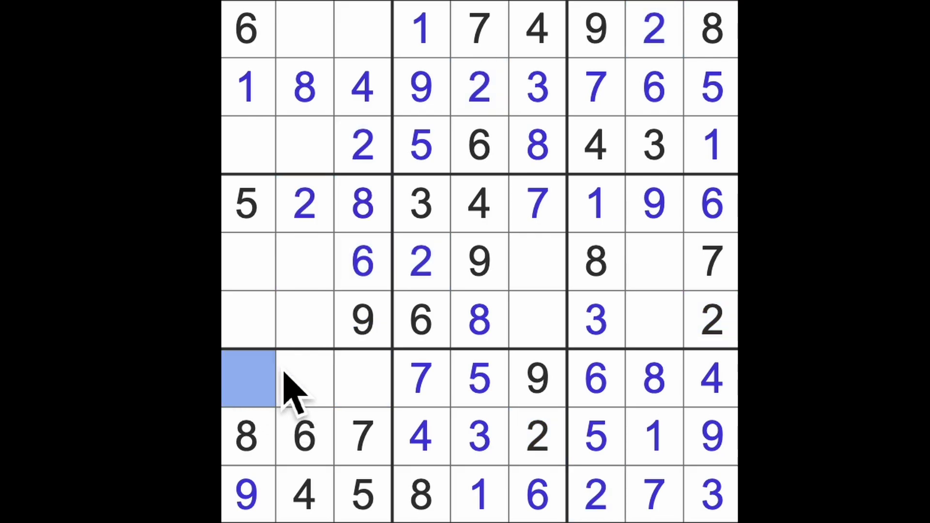
{"action": "type", "text": "2"}
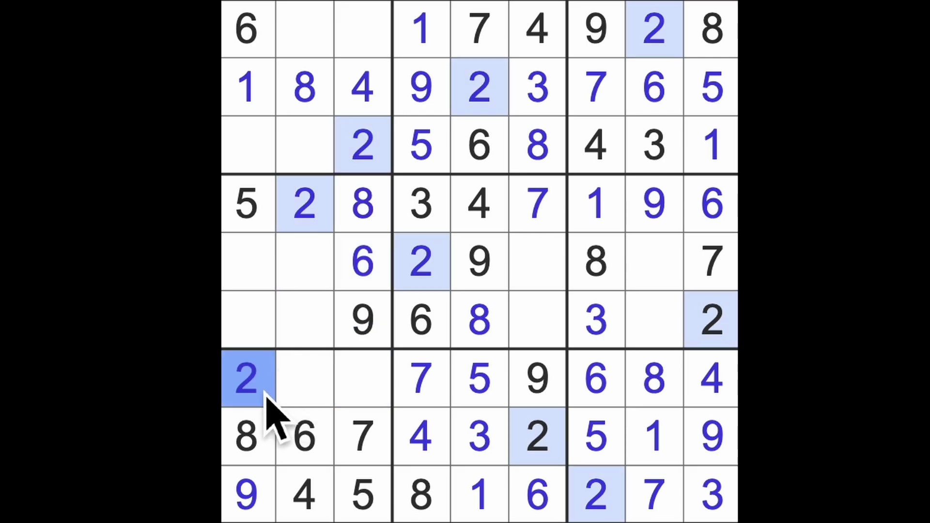
- Complete row 7 with 1 at r7c3 and 3 at r7c2
{"action": "left_click", "coordinate": [421, 29]}
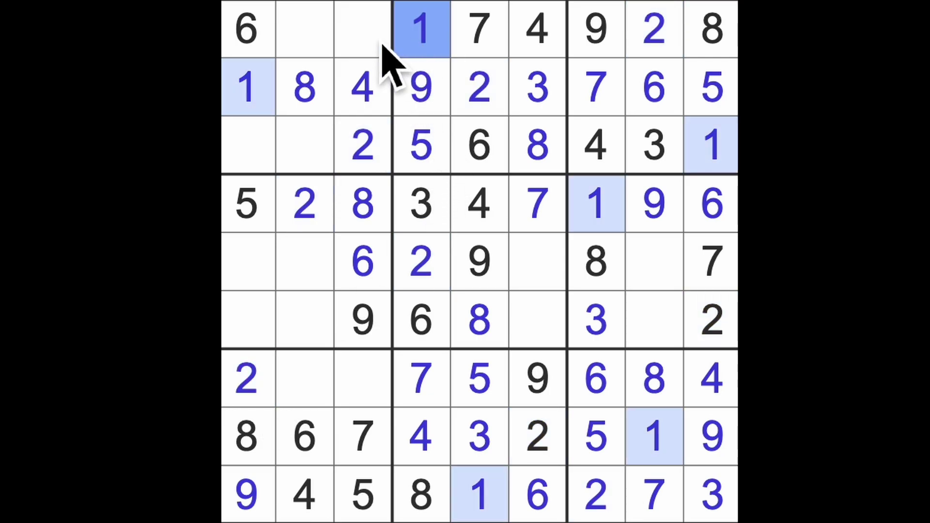
{"action": "left_click_drag", "start_coordinate": [421, 29], "coordinate": [364, 29]}
{"action": "left_click", "coordinate": [364, 378]}
{"action": "type", "text": "1"}
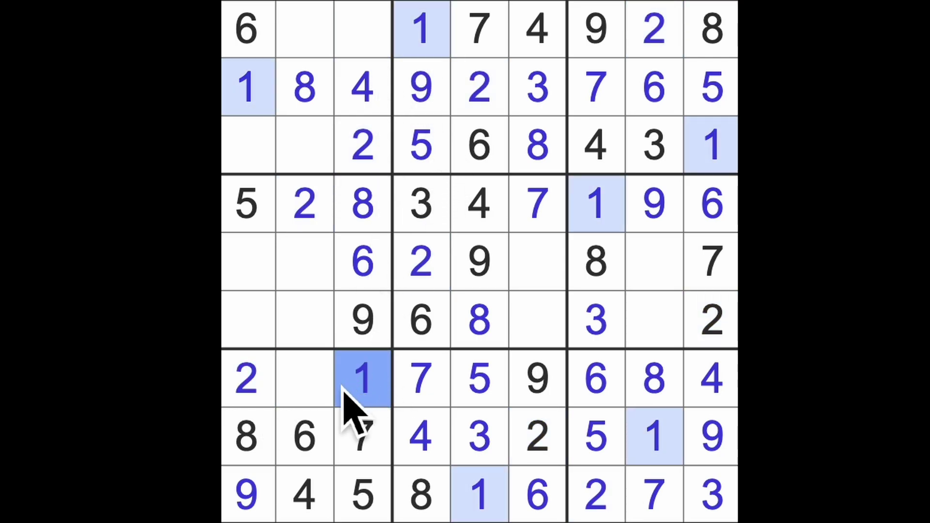
{"action": "left_click", "coordinate": [306, 378]}
{"action": "type", "text": "3"}
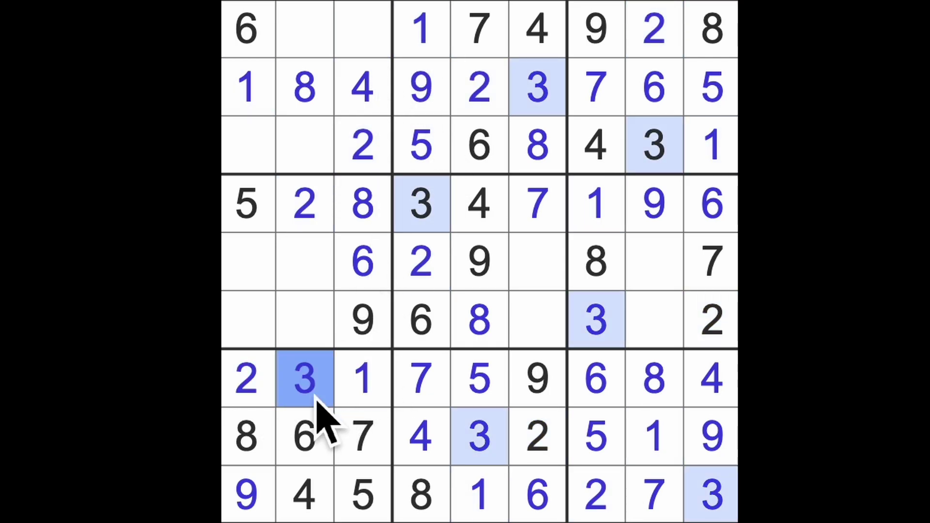
{"action": "left_click_drag", "start_coordinate": [306, 320], "coordinate": [306, 261]}
- Place 3s at r5c1 and r1c3
{"action": "left_click_drag", "start_coordinate": [596, 320], "coordinate": [261, 339]}
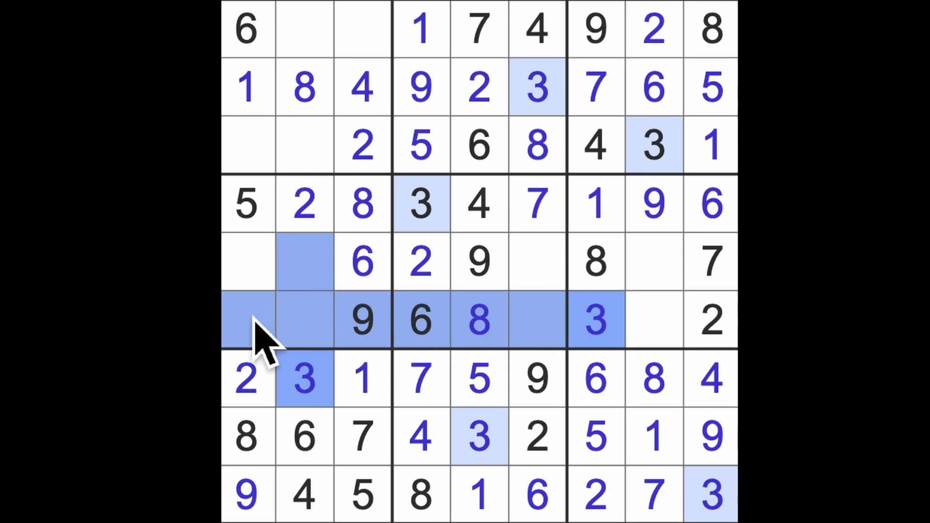
{"action": "left_click", "coordinate": [248, 261]}
{"action": "type", "text": "3"}
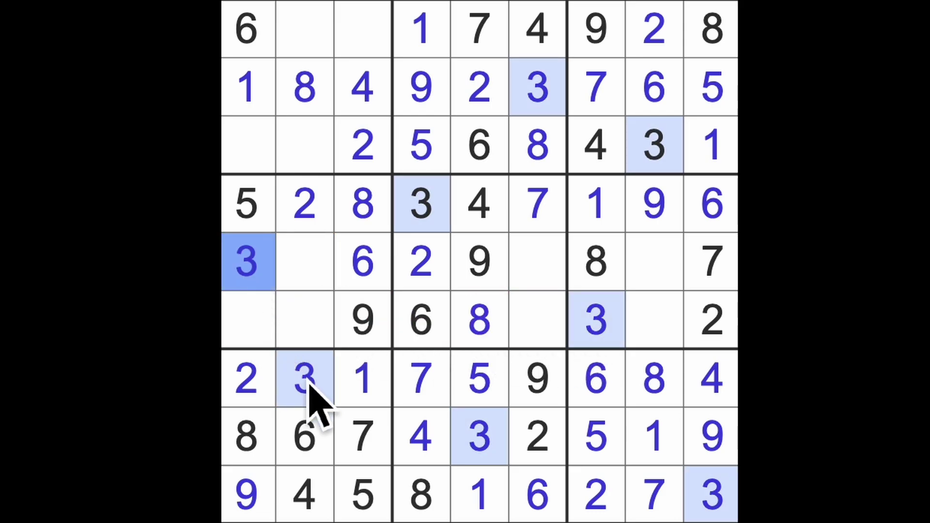
{"action": "left_click_drag", "start_coordinate": [305, 378], "coordinate": [314, 43]}
{"action": "left_click_drag", "start_coordinate": [262, 211], "coordinate": [247, 262]}
{"action": "left_click_drag", "start_coordinate": [248, 145], "coordinate": [291, 145]}
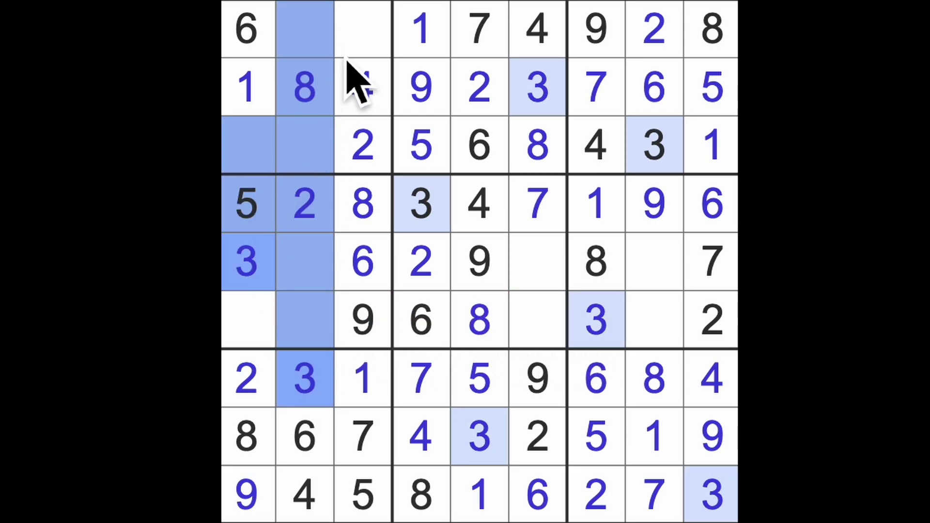
{"action": "left_click", "coordinate": [364, 29]}
{"action": "type", "text": "3"}
- Finish the top-left box with 5 at r1c2, 9 at r3c2 and 7 at r3c1
{"action": "left_click", "coordinate": [309, 41]}
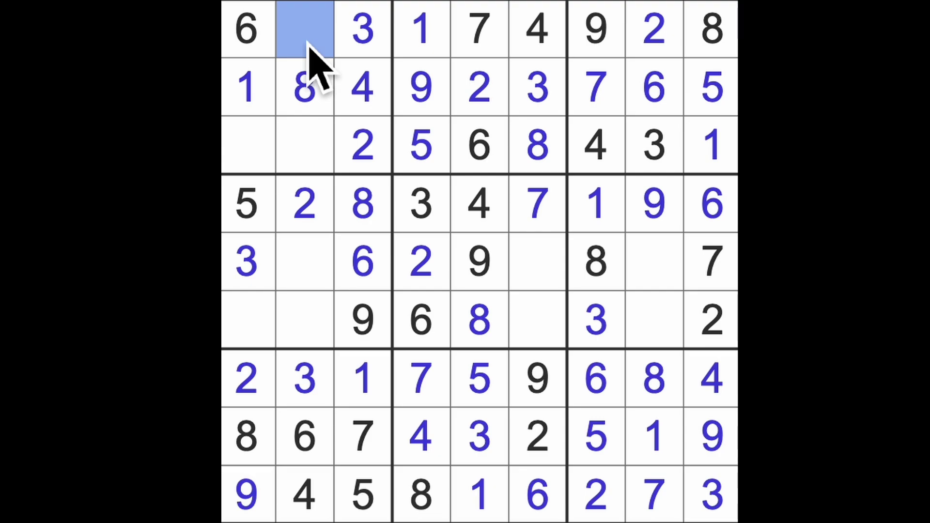
{"action": "type", "text": "5"}
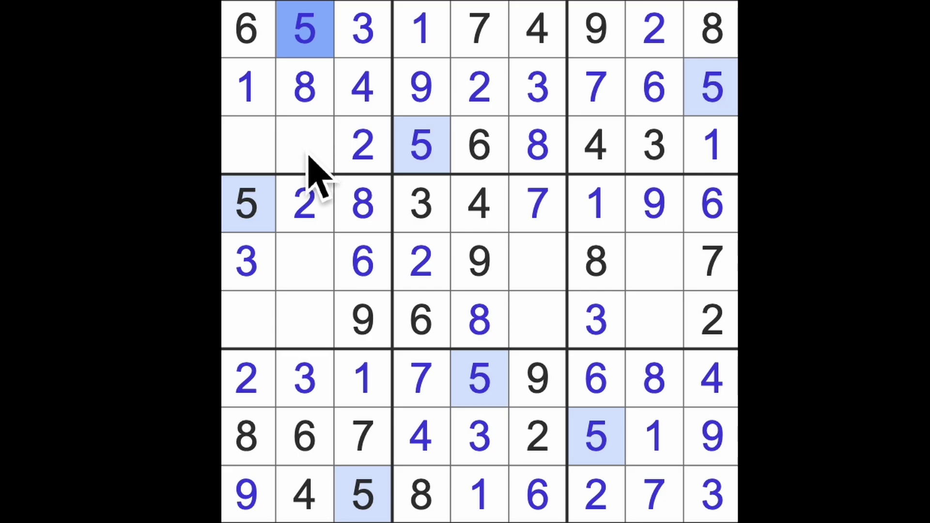
{"action": "left_click_drag", "start_coordinate": [307, 156], "coordinate": [255, 157]}
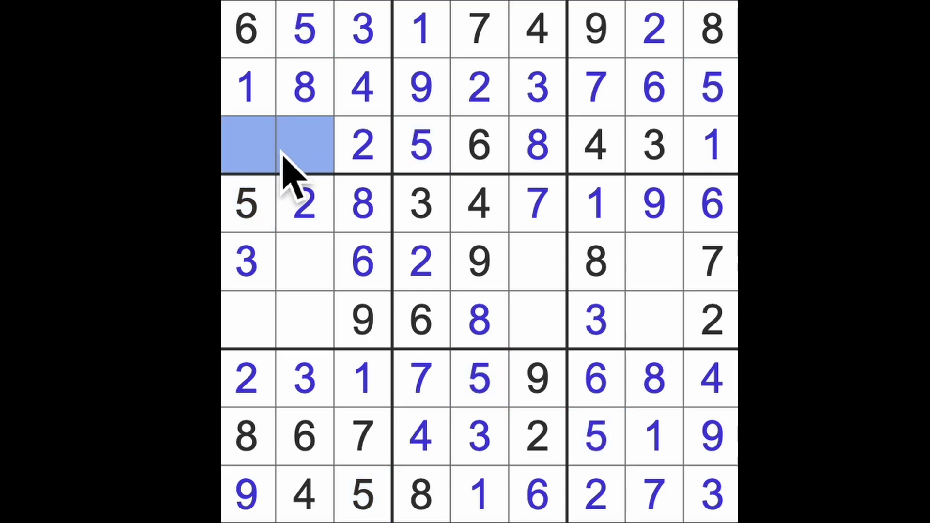
{"action": "left_click_drag", "start_coordinate": [257, 472], "coordinate": [251, 262]}
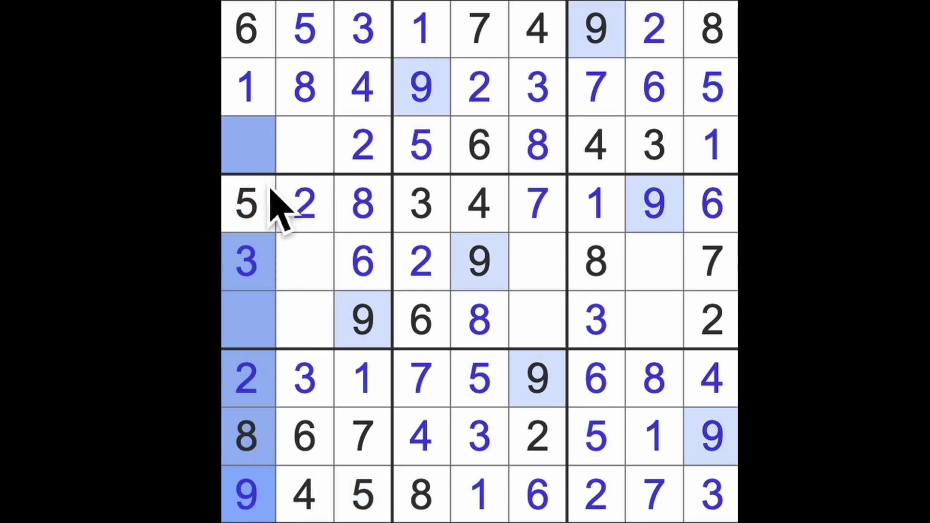
{"action": "left_click", "coordinate": [313, 153]}
{"action": "type", "text": "9"}
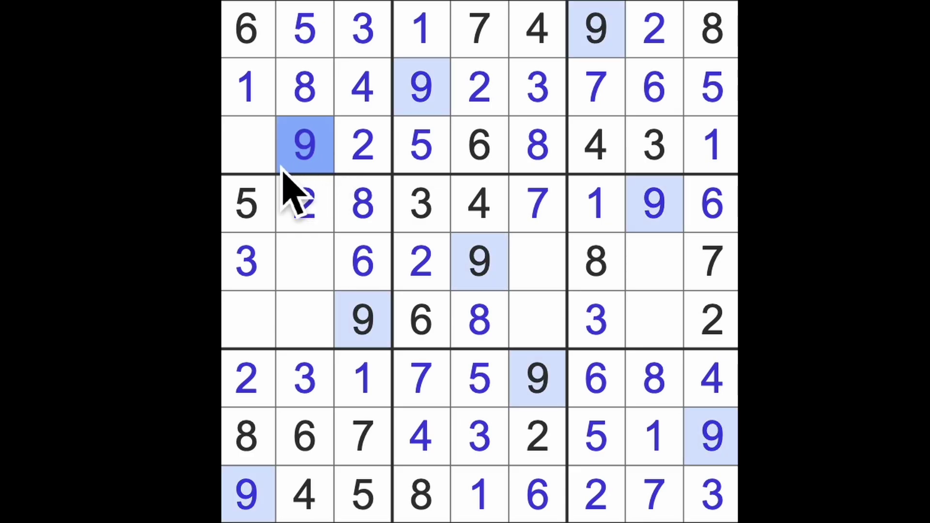
{"action": "left_click", "coordinate": [262, 156]}
{"action": "type", "text": "7"}
- Finish the middle-left box with 7 at r6c2, 1 at r5c2 and 4 at r6c1
{"action": "left_click_drag", "start_coordinate": [247, 145], "coordinate": [247, 320]}
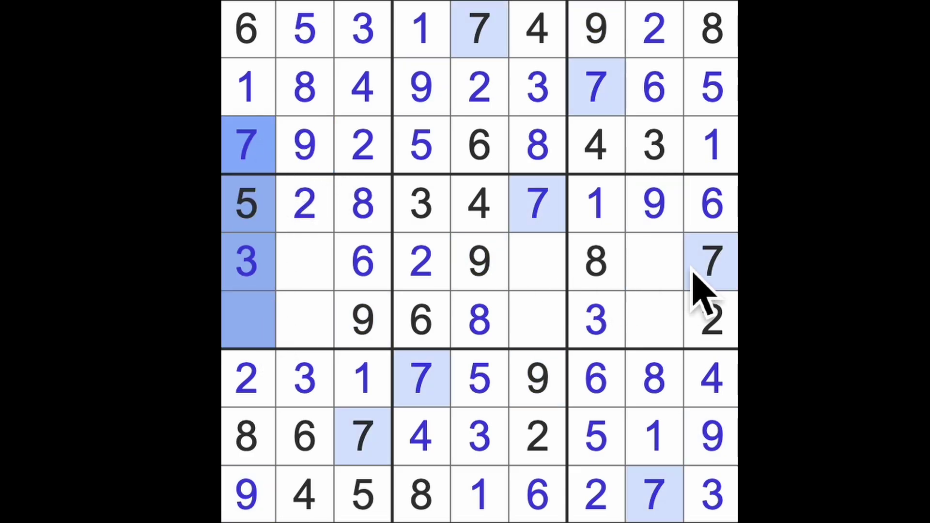
{"action": "left_click_drag", "start_coordinate": [708, 262], "coordinate": [306, 262]}
{"action": "left_click", "coordinate": [305, 320]}
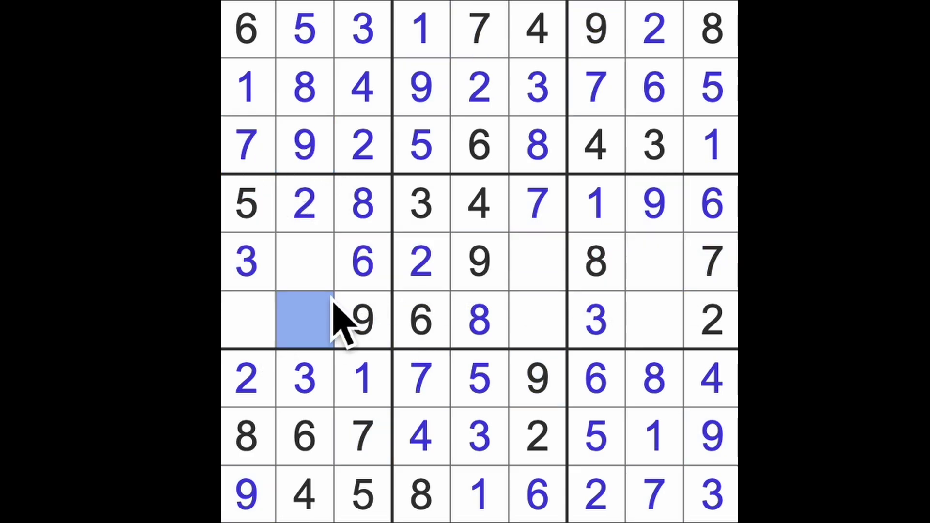
{"action": "type", "text": "7"}
{"action": "left_click", "coordinate": [327, 273]}
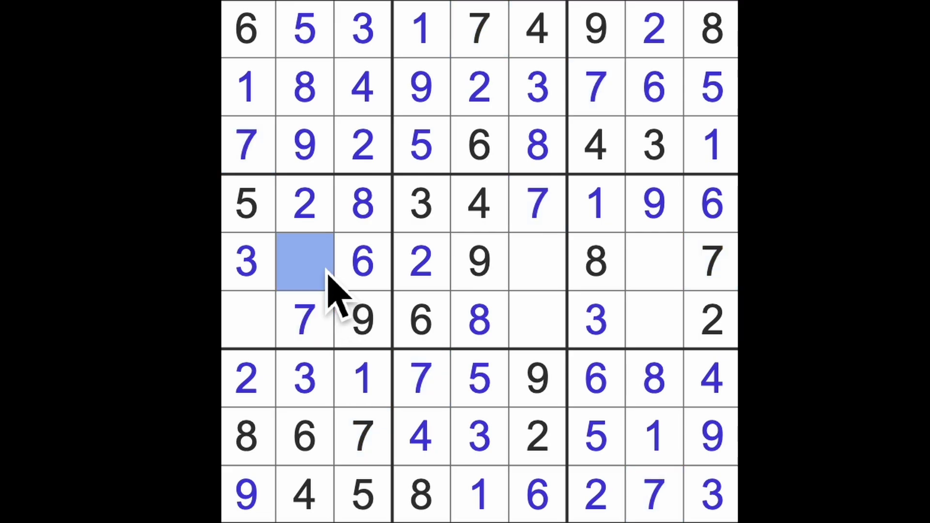
{"action": "type", "text": "1"}
{"action": "left_click", "coordinate": [251, 319]}
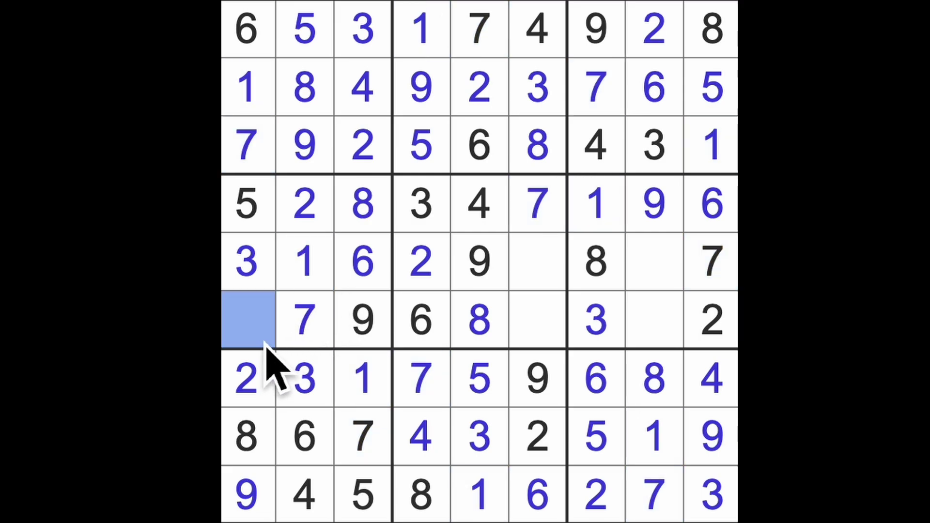
{"action": "type", "text": "4"}
- Place 4 at r5c8 and 5 at r6c8, plus a 5 at r5c6
{"action": "left_click_drag", "start_coordinate": [247, 320], "coordinate": [712, 320]}
{"action": "left_click", "coordinate": [654, 262]}
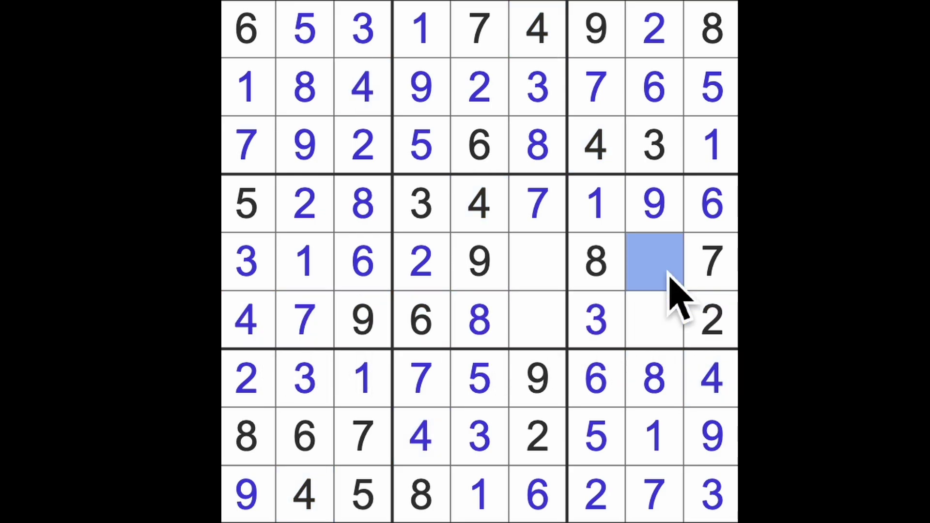
{"action": "type", "text": "4"}
{"action": "left_click", "coordinate": [654, 320]}
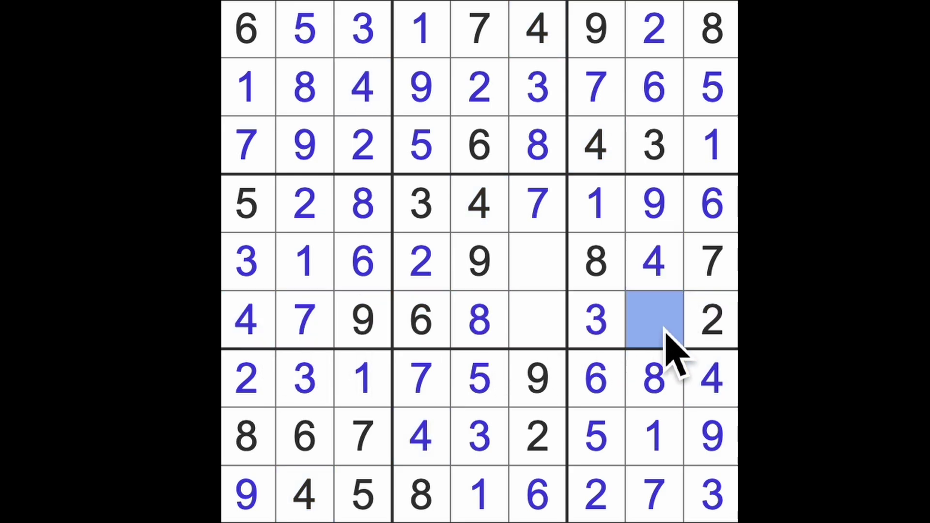
{"action": "type", "text": "5"}
{"action": "left_click", "coordinate": [538, 261]}
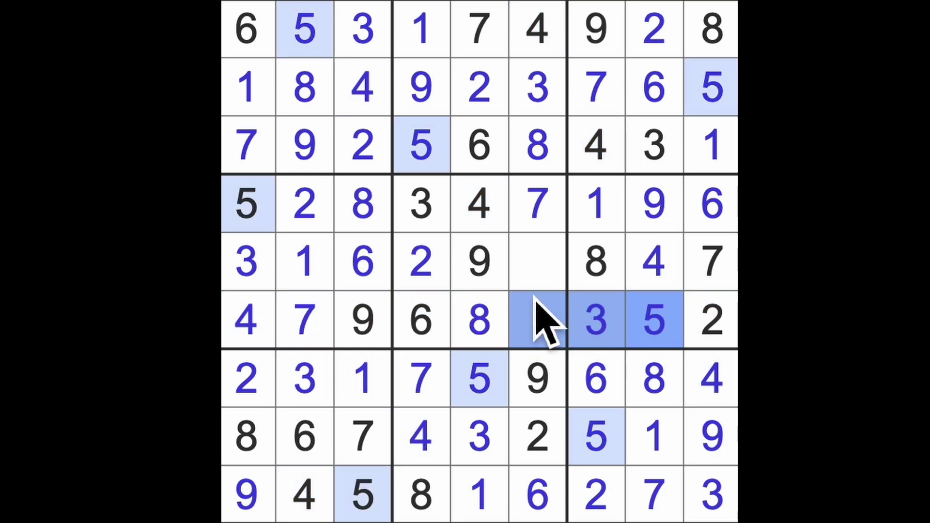
{"action": "type", "text": "5"}
- Place the final 1 in r6c6, completing the puzzle
{"action": "left_click", "coordinate": [538, 320]}
{"action": "type", "text": "1"}
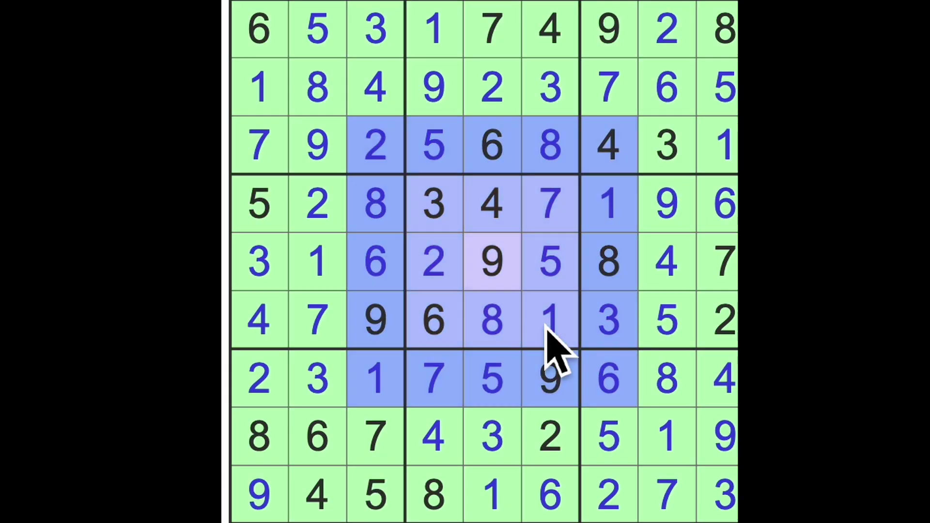